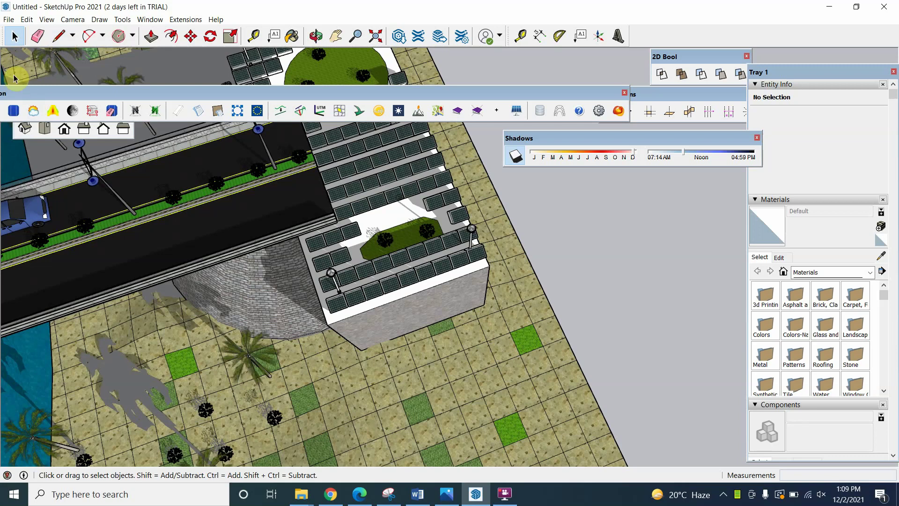
# Toggle the Shadows toolbar off and on in the toolbar list and reposition it slightly
pyautogui.click(12, 21)
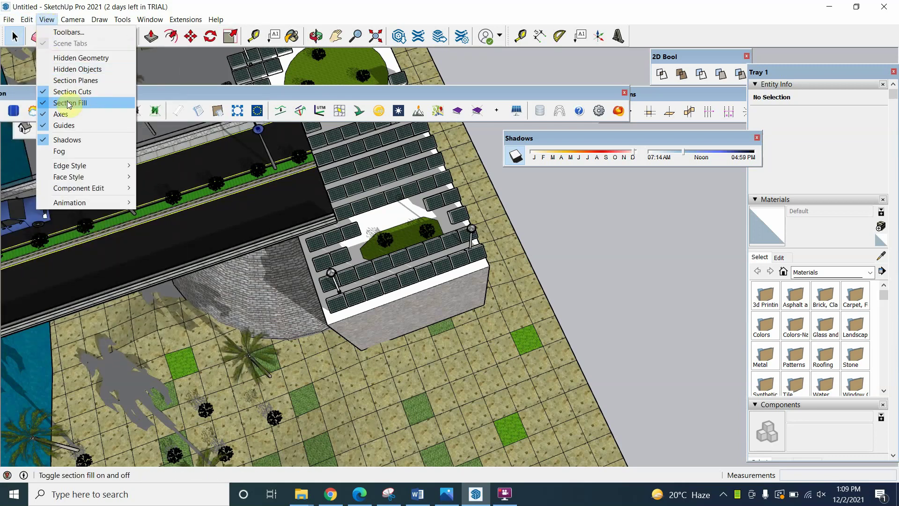
pyautogui.click(69, 32)
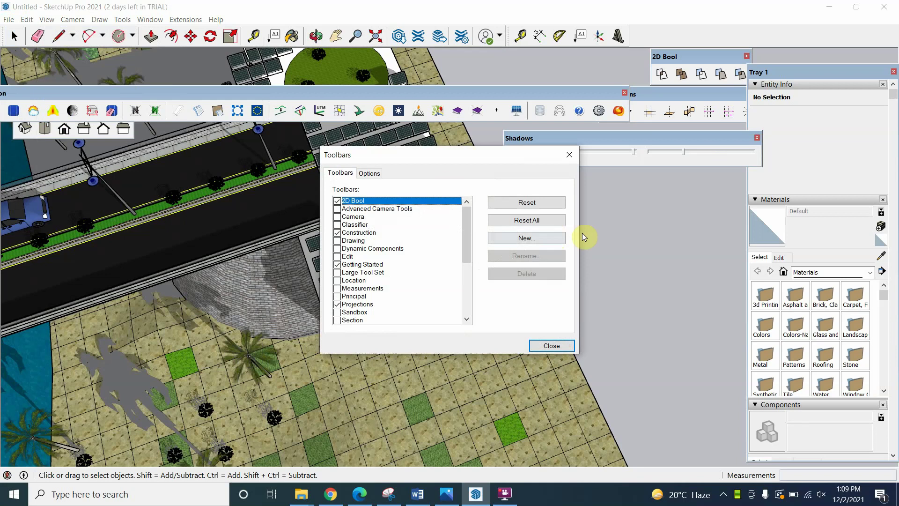
pyautogui.moveTo(464, 236); pyautogui.dragTo(463, 274)
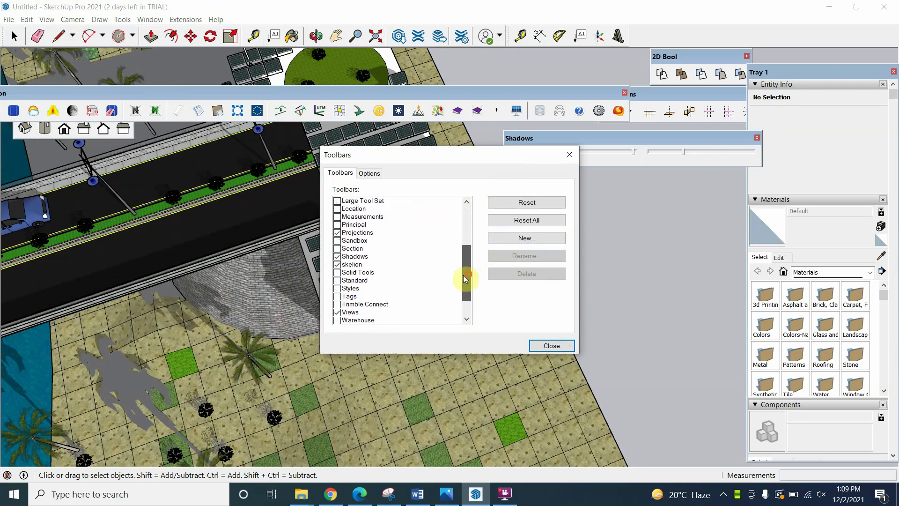
pyautogui.click(337, 257)
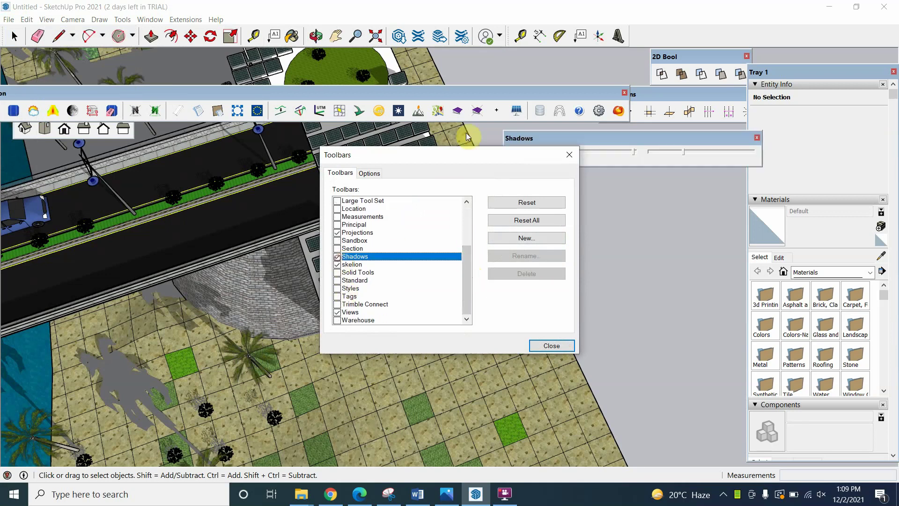
pyautogui.click(555, 345)
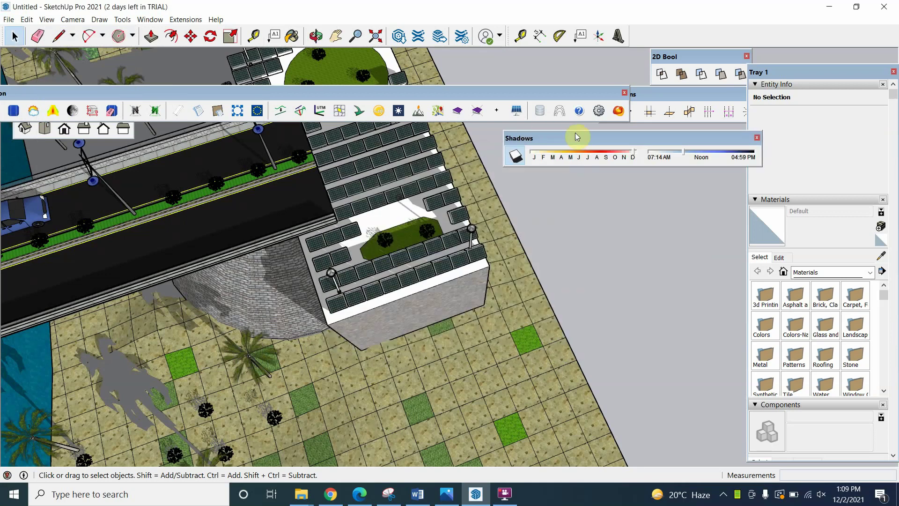
pyautogui.moveTo(576, 134); pyautogui.dragTo(568, 138)
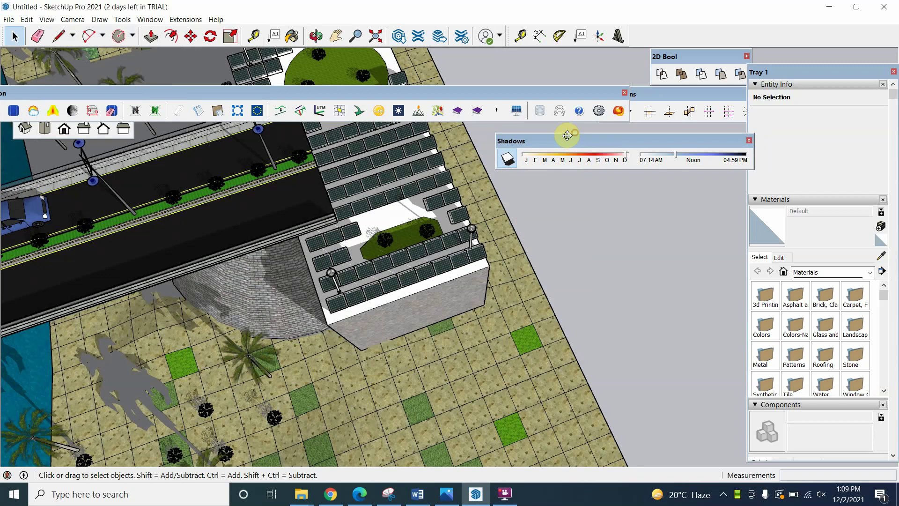
# Turn the campus model's shadows off and back on, and view the model from Top
pyautogui.click(269, 313)
pyautogui.click(507, 158)
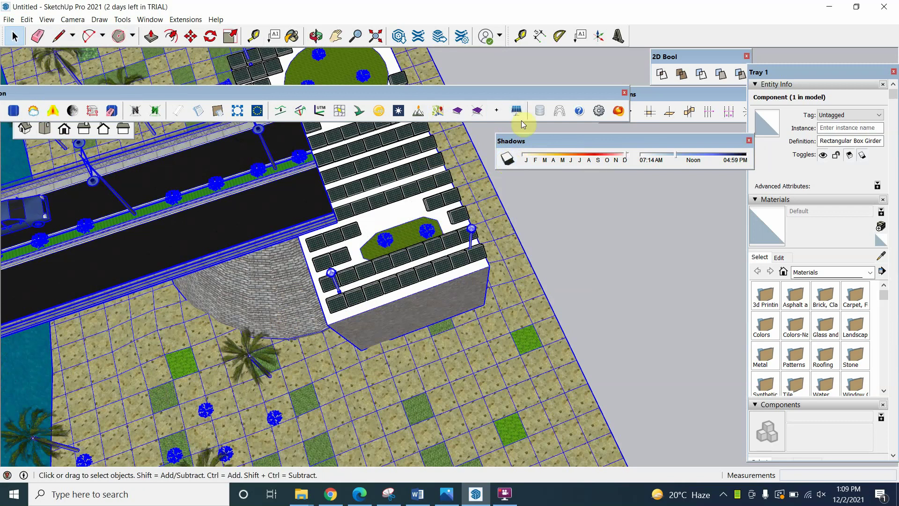
pyautogui.click(512, 160)
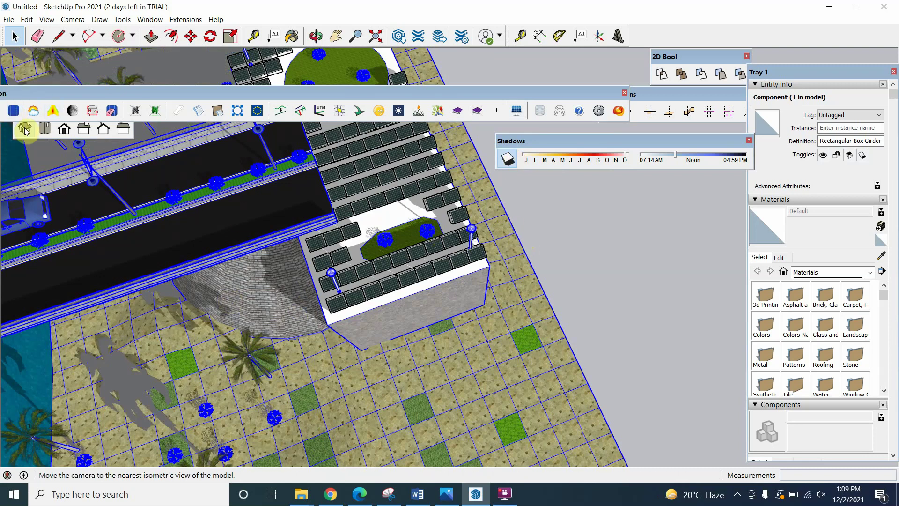
pyautogui.click(44, 128)
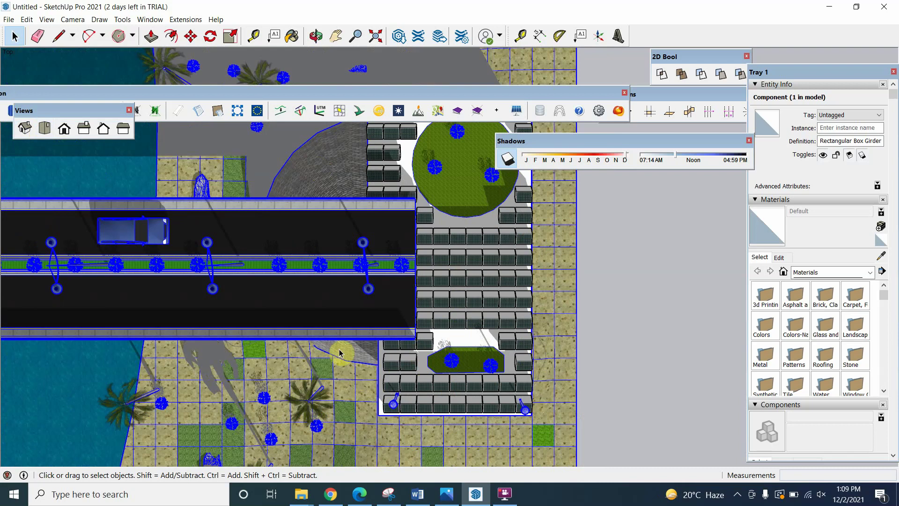
pyautogui.click(524, 415)
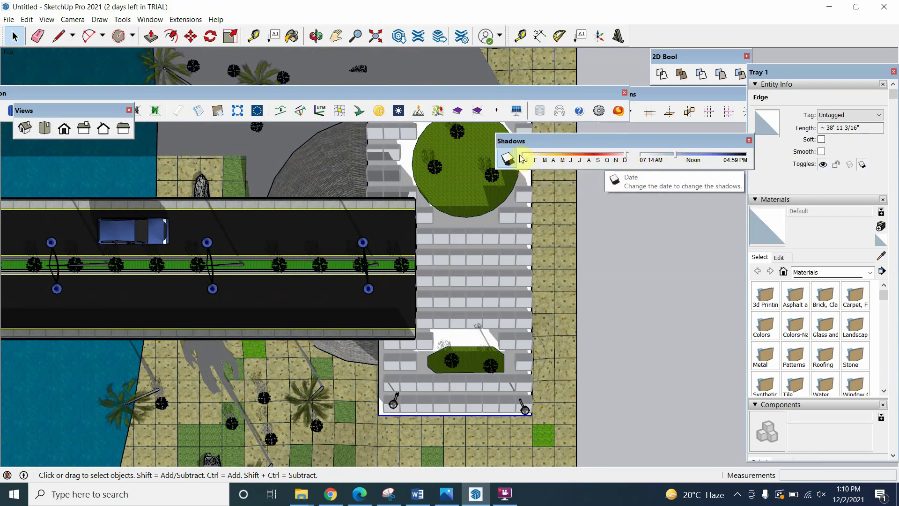
# Move the shadow date to May, giving sunrise 05:11 AM and sunset 06:59 PM
pyautogui.click(533, 160)
pyautogui.click(546, 161)
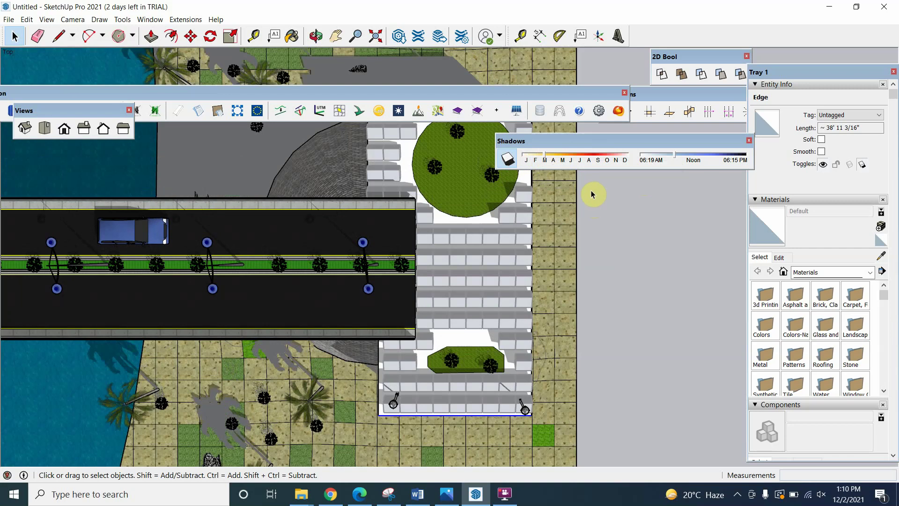
pyautogui.moveTo(545, 154); pyautogui.dragTo(562, 154)
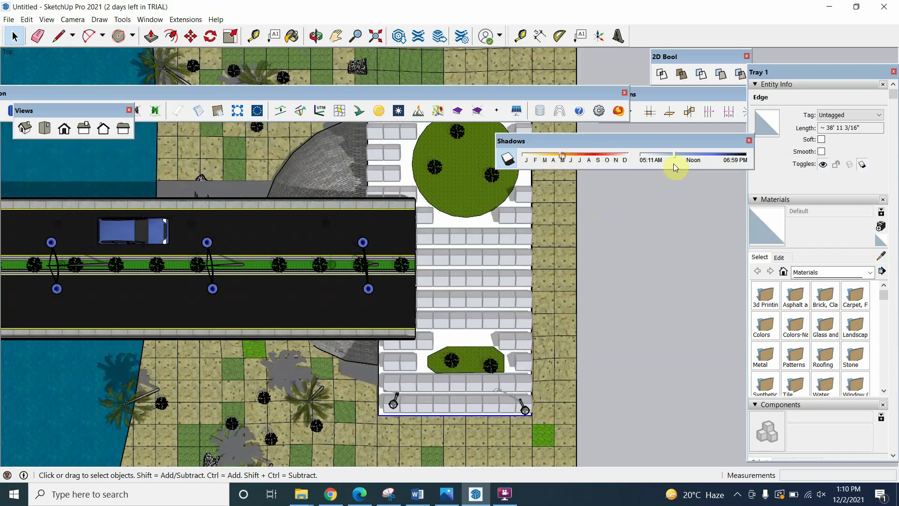
# Adjust the shadow time of day to about noon
pyautogui.click(677, 154)
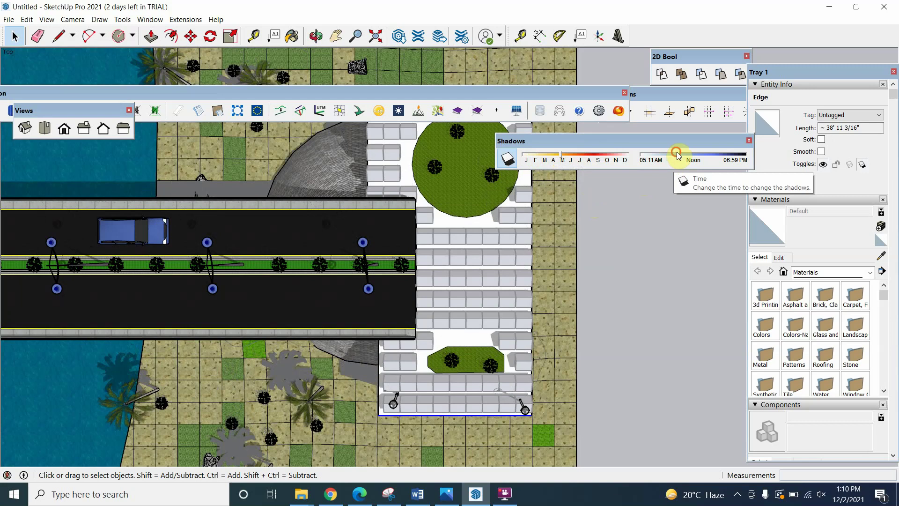
pyautogui.moveTo(677, 154)
pyautogui.mouseDown()
pyautogui.moveTo(709, 159)
pyautogui.moveTo(669, 160)
pyautogui.moveTo(707, 152)
pyautogui.mouseUp()
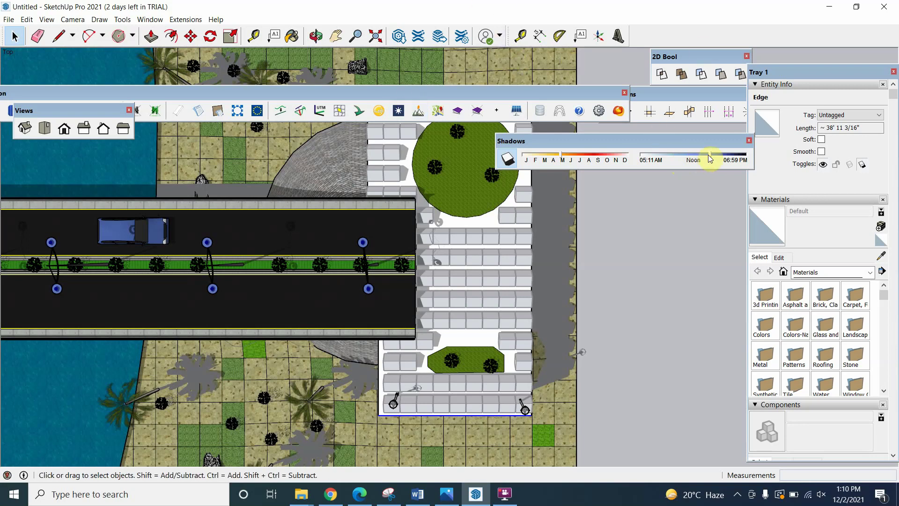
pyautogui.moveTo(710, 154)
pyautogui.mouseDown()
pyautogui.moveTo(662, 155)
pyautogui.moveTo(704, 160)
pyautogui.mouseUp()
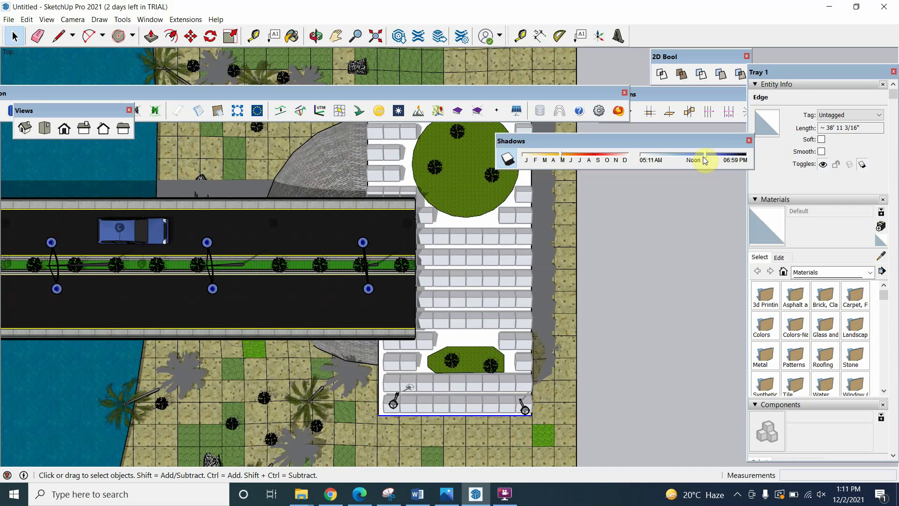
pyautogui.moveTo(704, 157); pyautogui.dragTo(692, 150)
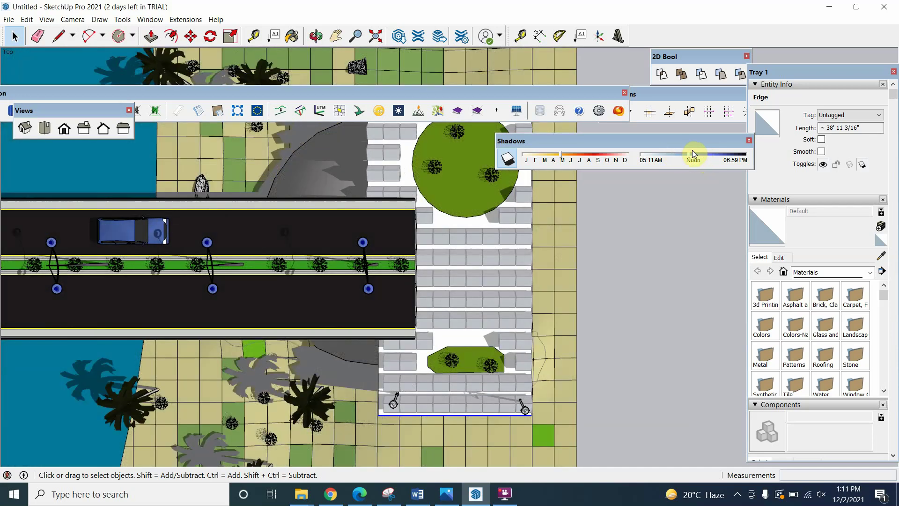
pyautogui.click(692, 149)
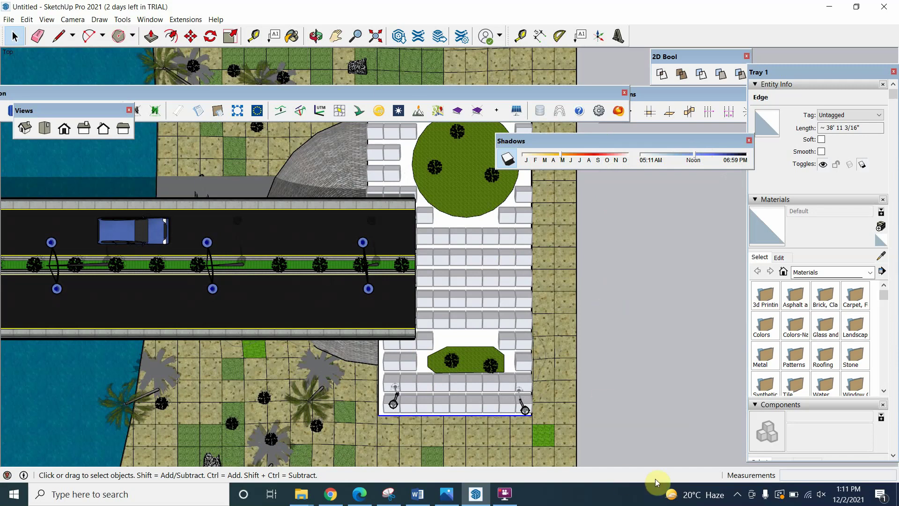
# Zoom out and bring up the Components panel's Nearby Models list with Mechanical Department entries
pyautogui.click(505, 493)
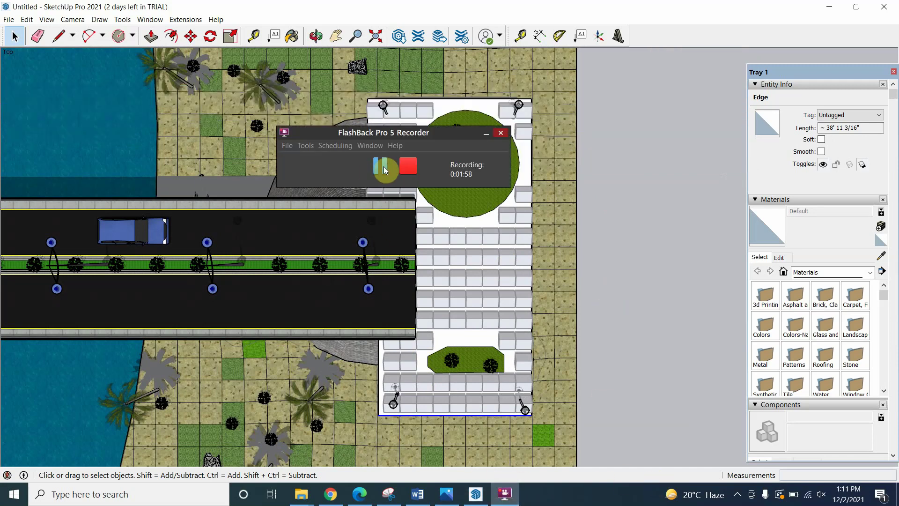
pyautogui.click(564, 6)
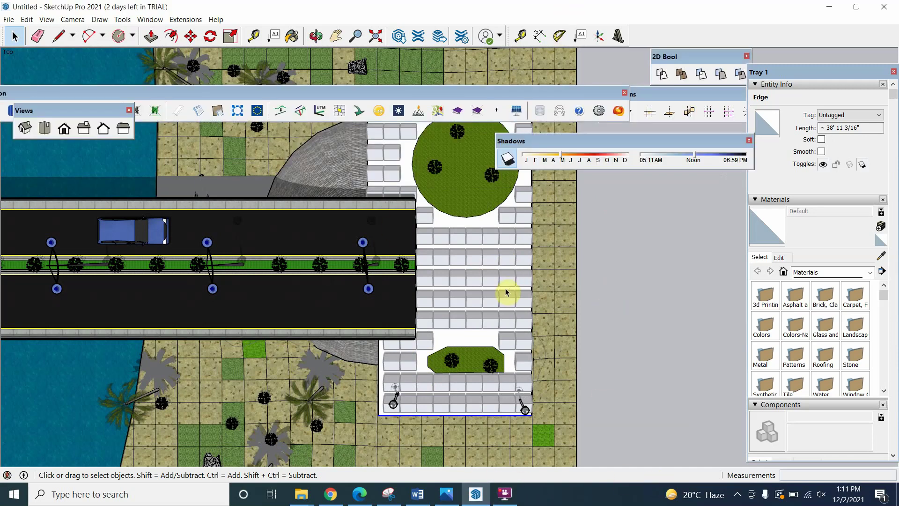
pyautogui.scroll(-3, 508, 290)
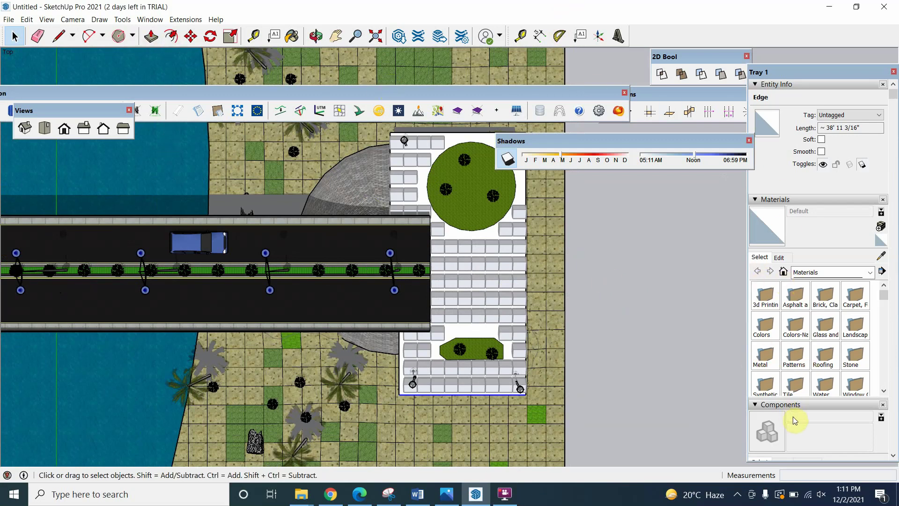
pyautogui.scroll(-3, 794, 417)
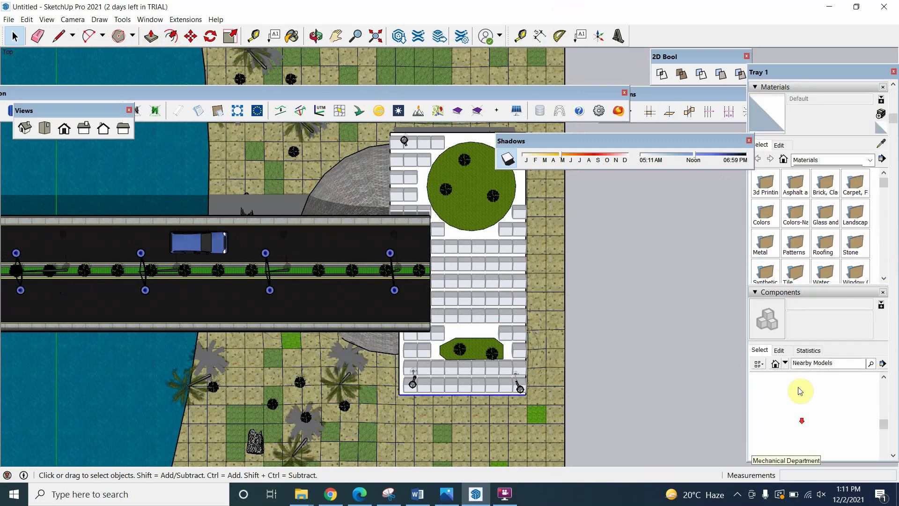
pyautogui.click(786, 363)
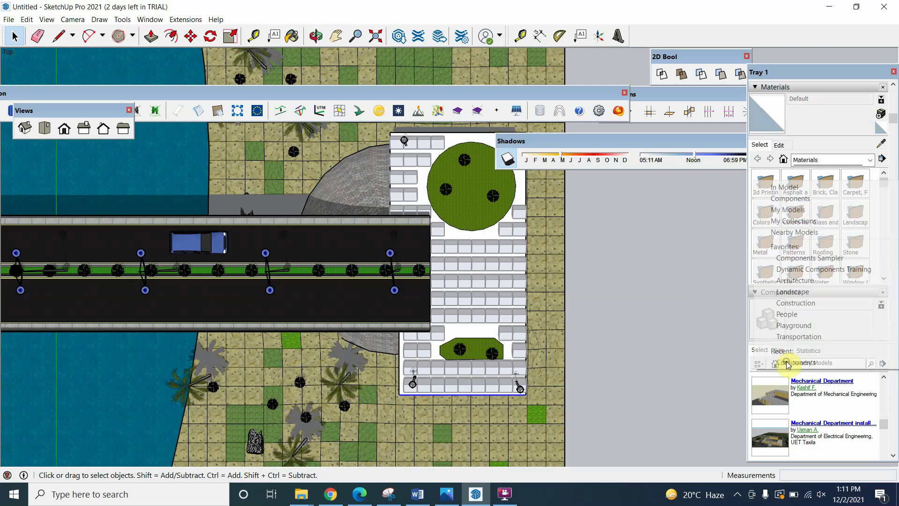
pyautogui.click(766, 234)
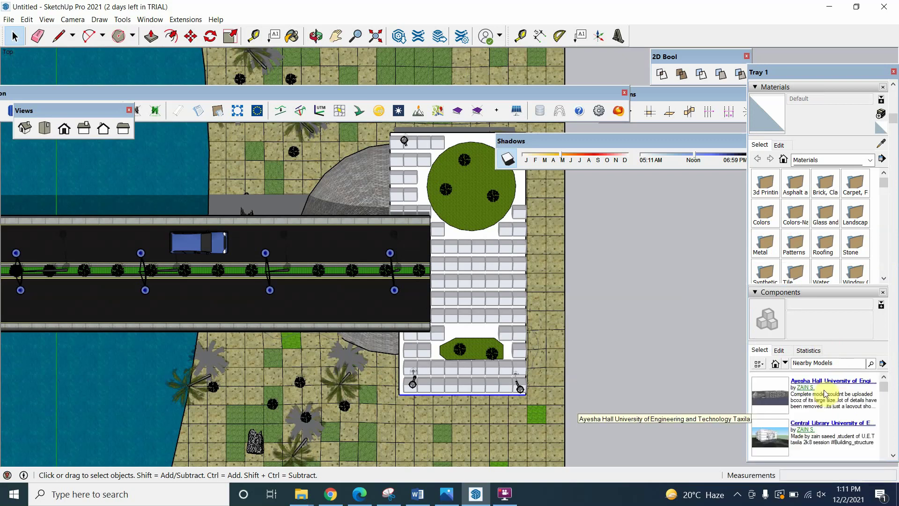
pyautogui.scroll(-2, 826, 393)
pyautogui.scroll(-2, 828, 400)
pyautogui.scroll(-2, 829, 407)
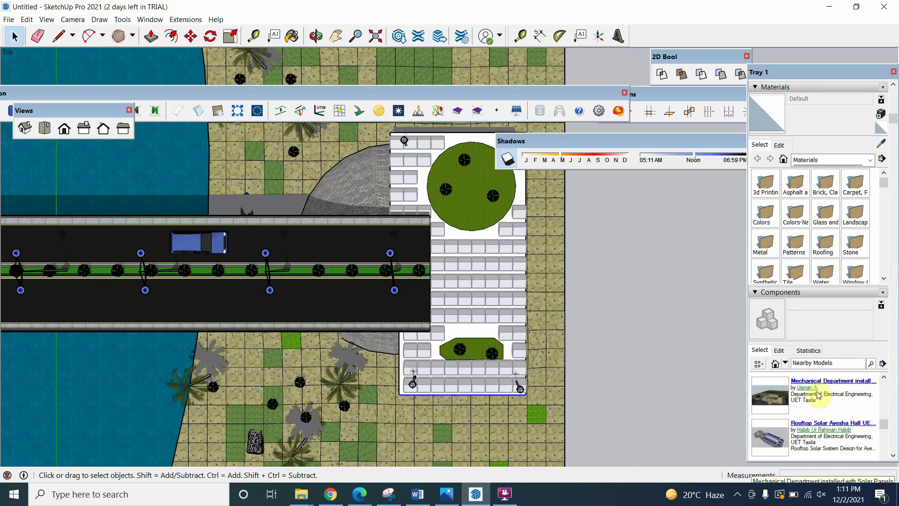
pyautogui.scroll(2, 810, 393)
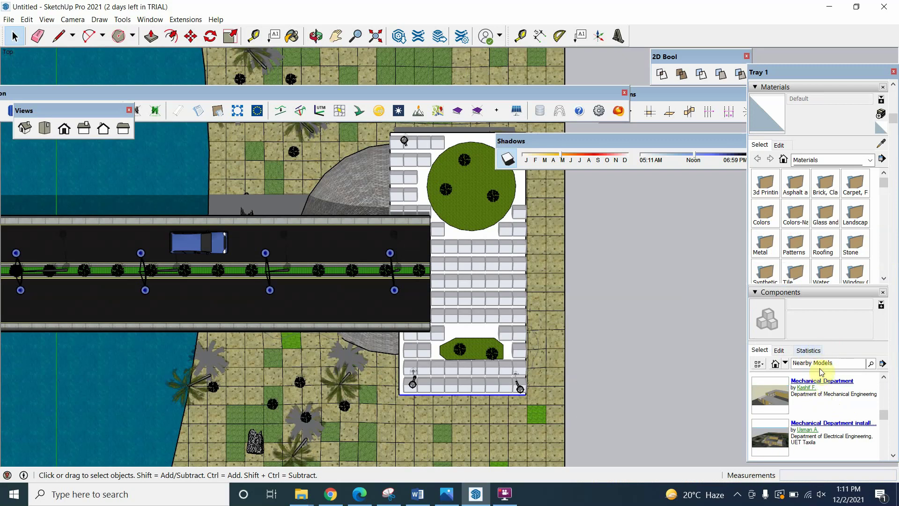
pyautogui.scroll(-1, 875, 367)
pyautogui.scroll(-2, 884, 358)
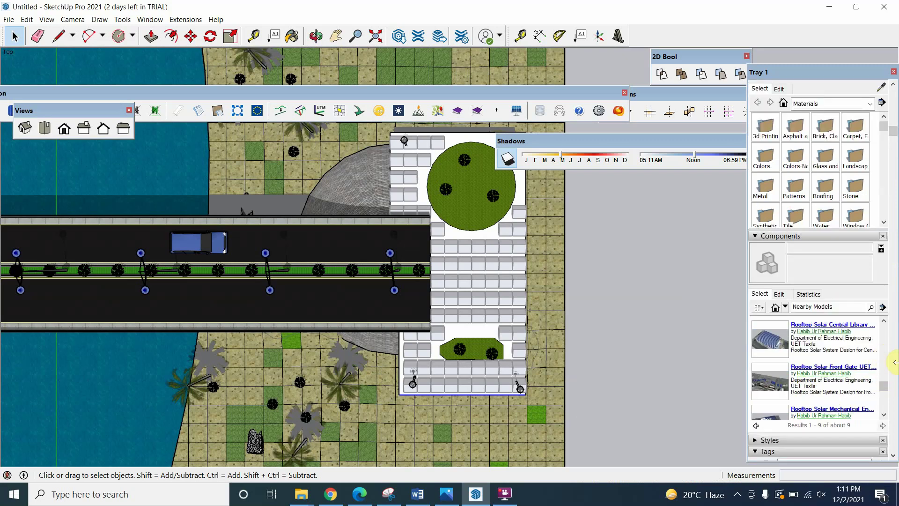
pyautogui.scroll(1, 812, 388)
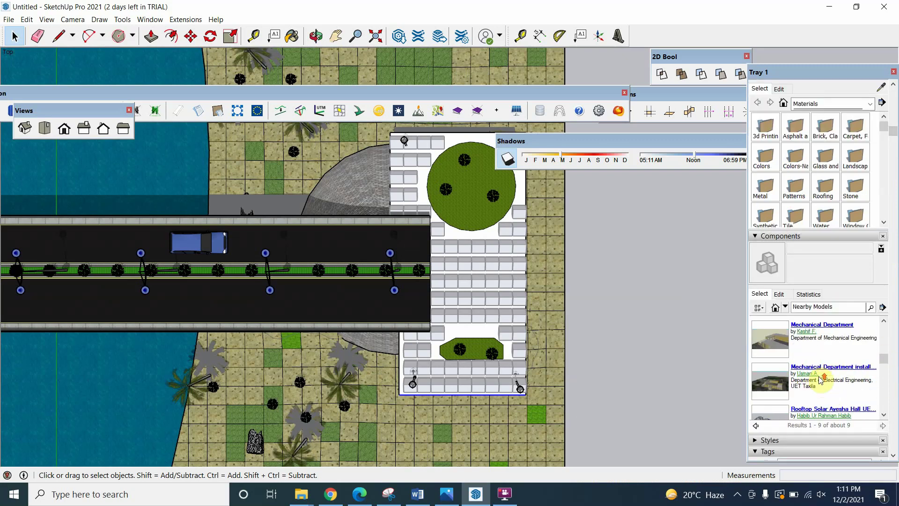
pyautogui.scroll(-1, 812, 385)
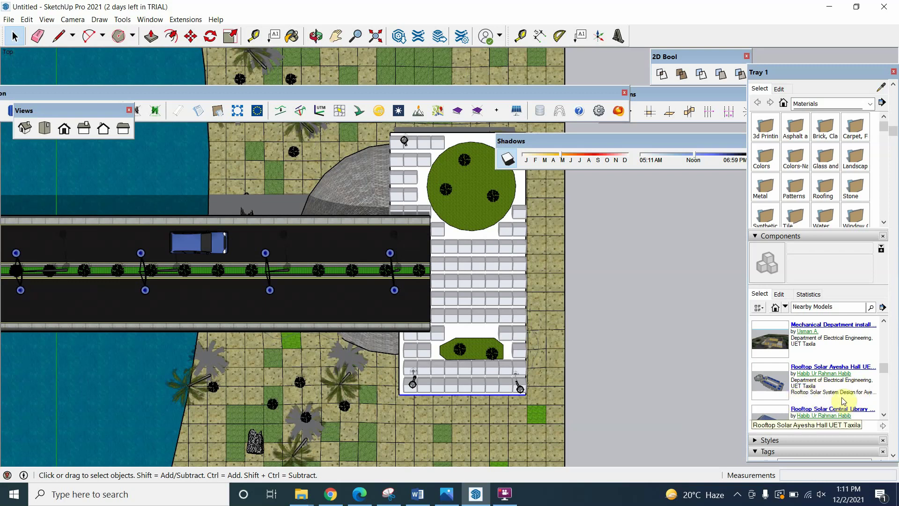
pyautogui.scroll(-1, 834, 388)
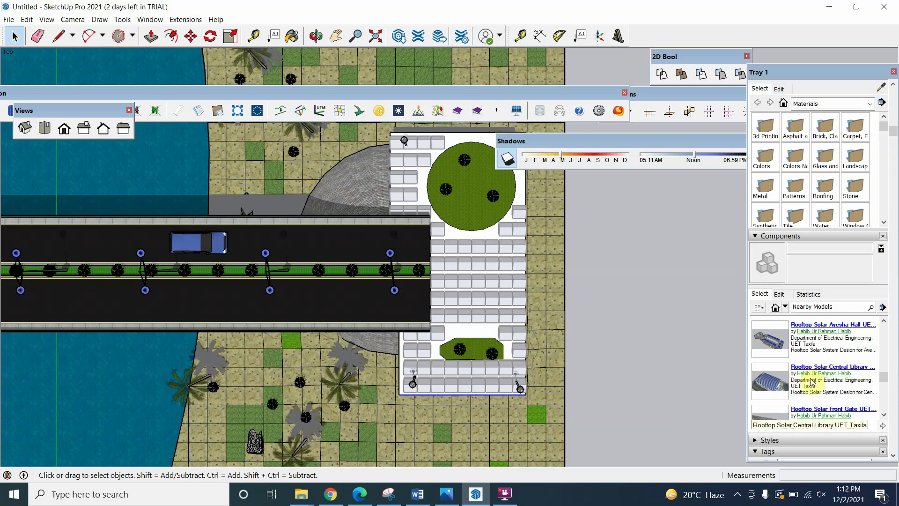
pyautogui.scroll(-1, 812, 394)
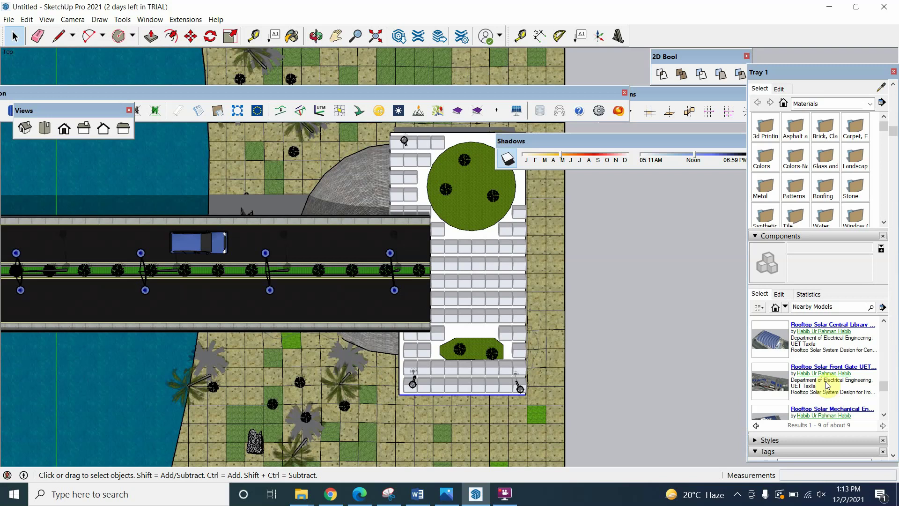
pyautogui.scroll(-1, 832, 370)
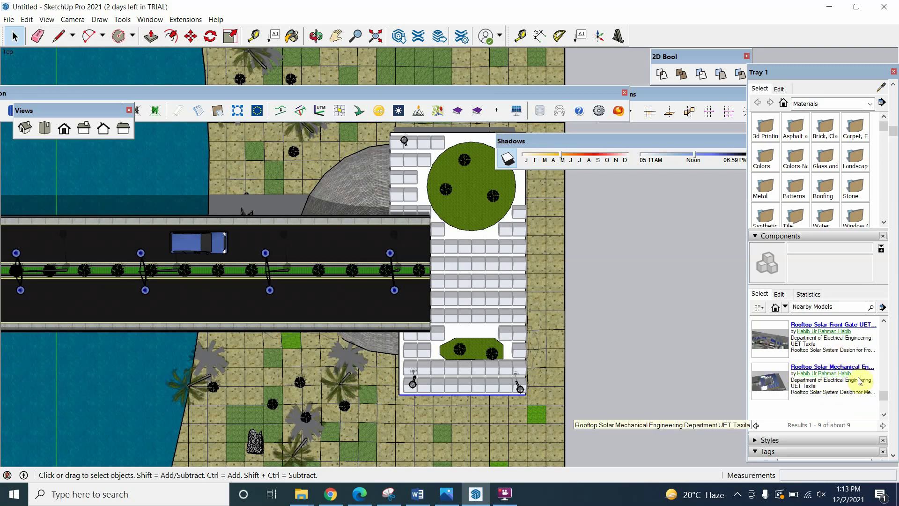
pyautogui.scroll(-1, 843, 384)
pyautogui.scroll(2, 814, 384)
pyautogui.scroll(3, 806, 384)
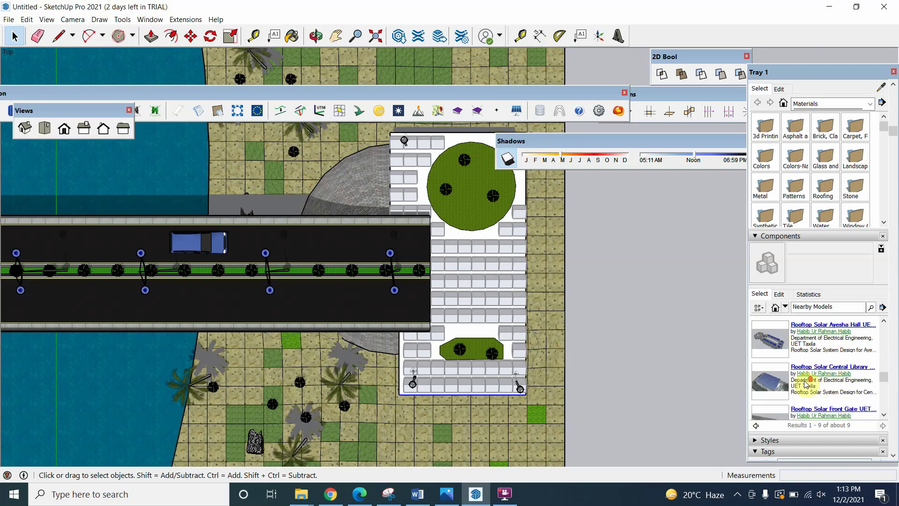
pyautogui.scroll(3, 805, 384)
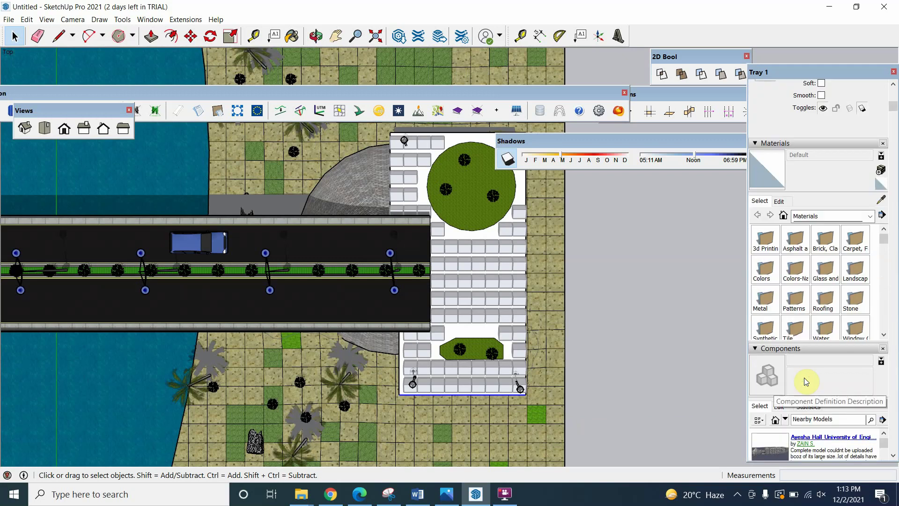
pyautogui.scroll(-1, 810, 382)
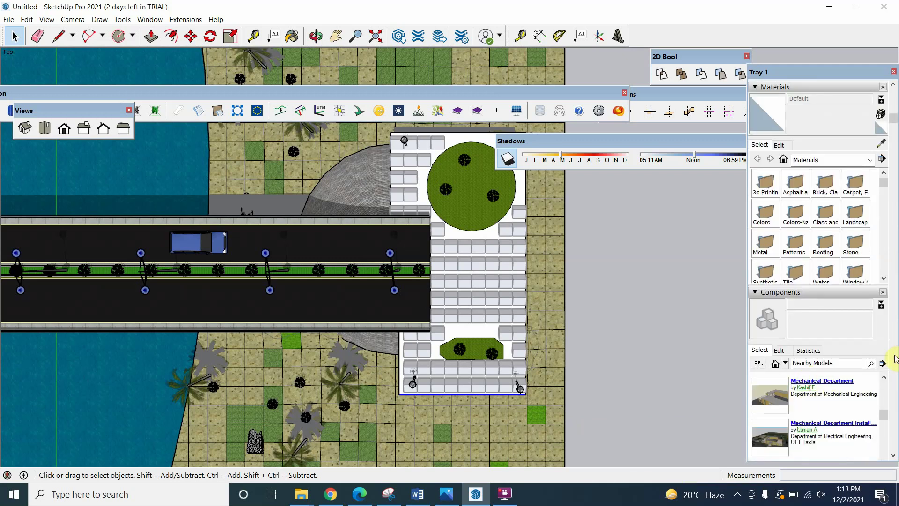
pyautogui.scroll(-2, 888, 345)
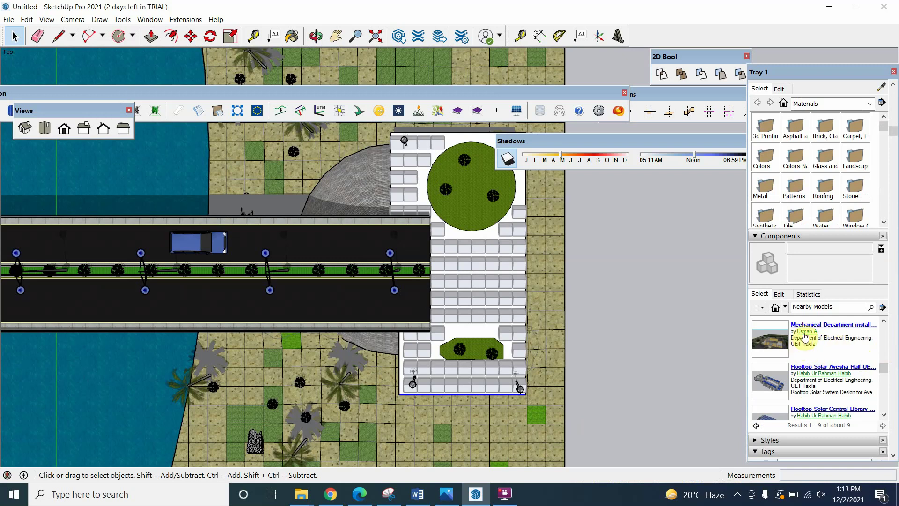
pyautogui.scroll(-2, 814, 391)
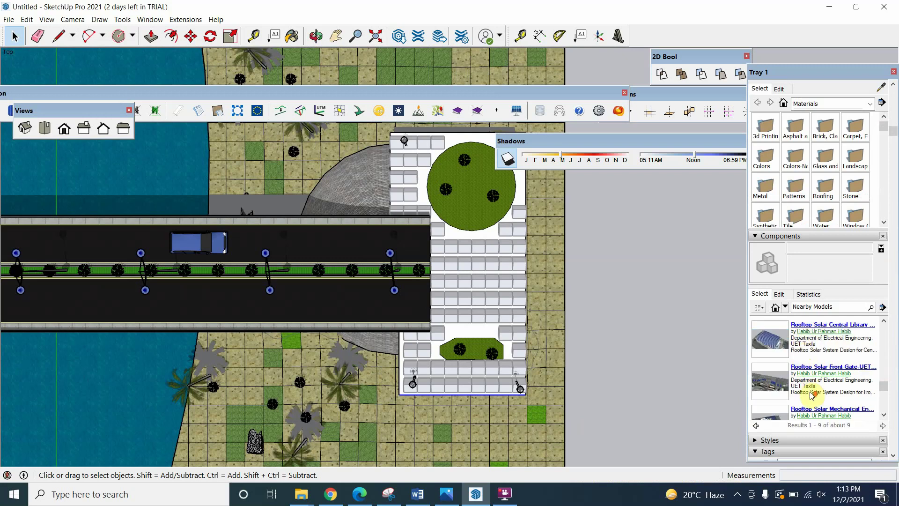
pyautogui.scroll(-1, 812, 395)
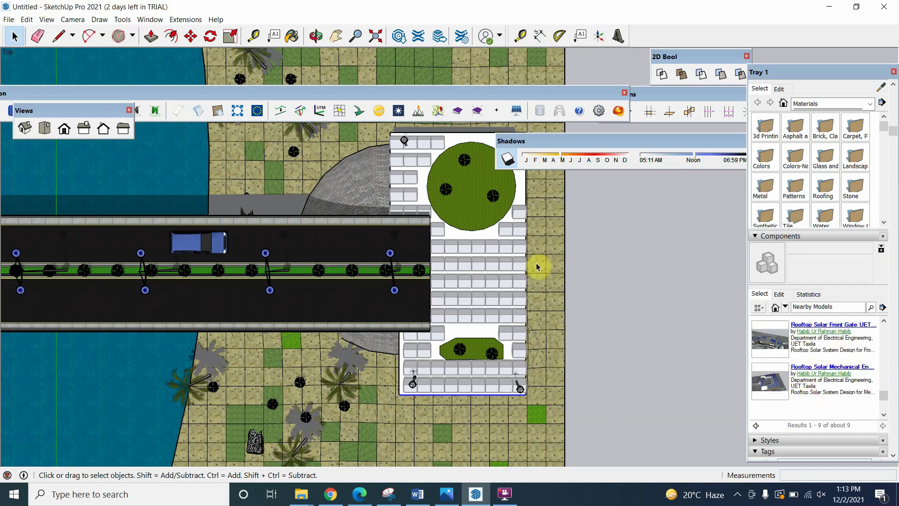
# Switch the Components source to My Models and browse its results, including Rooftop Solar Mechanical Engineering
pyautogui.click(785, 306)
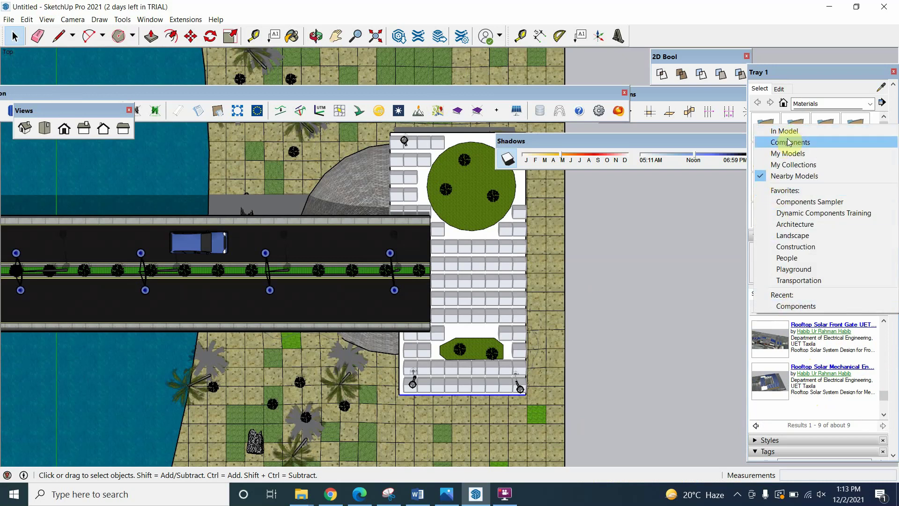
pyautogui.click(789, 153)
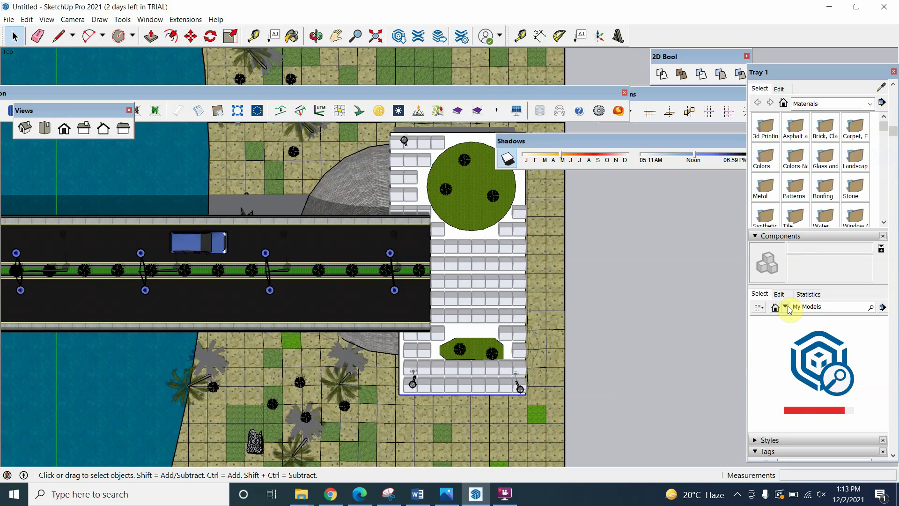
pyautogui.scroll(-3, 826, 393)
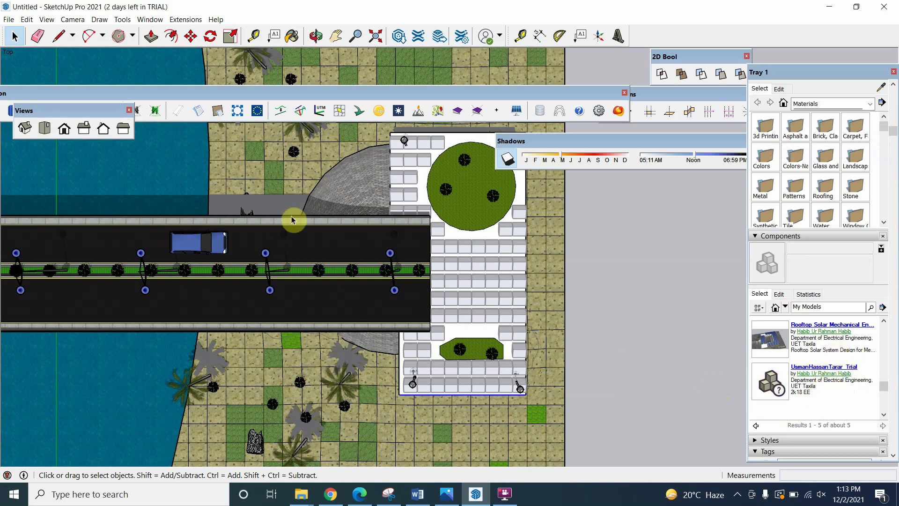
pyautogui.scroll(1, 404, 232)
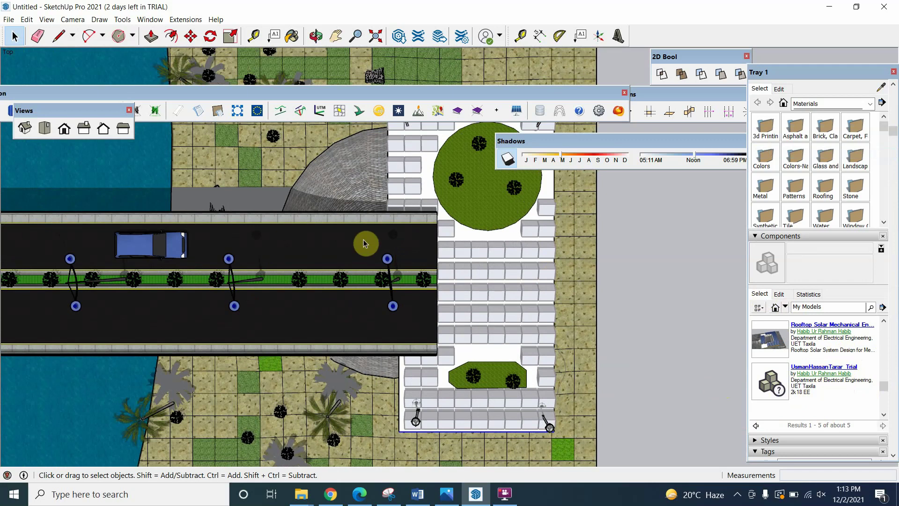
# Load helioscope.com in a new Chrome tab to reach the HelioScope dashboard
pyautogui.click(505, 493)
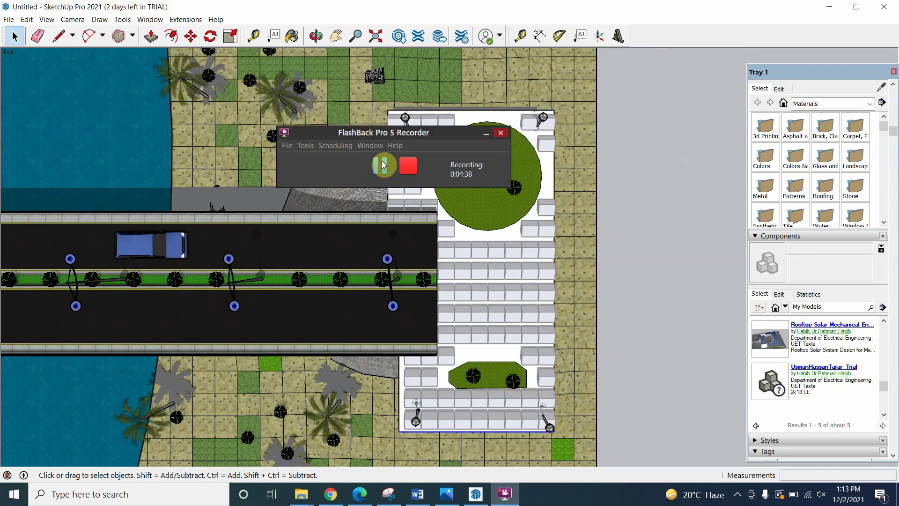
pyautogui.click(382, 161)
pyautogui.click(755, 9)
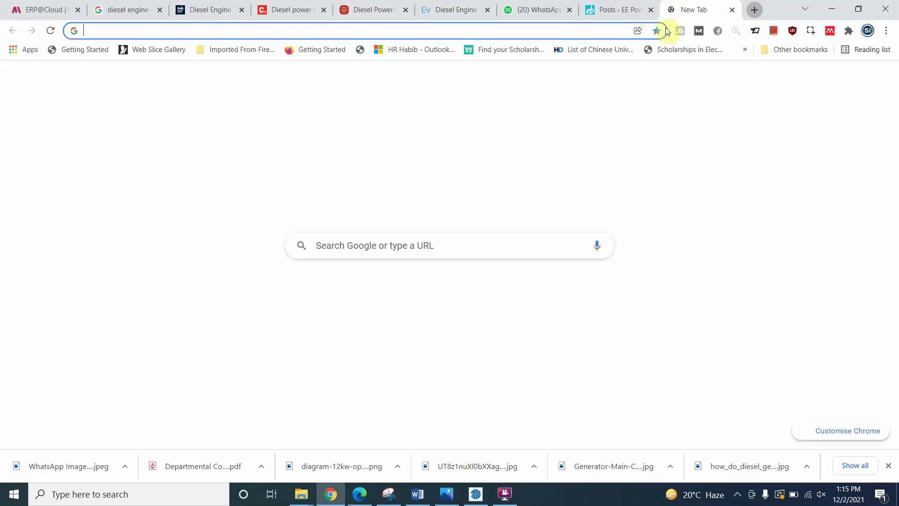
pyautogui.write('h')
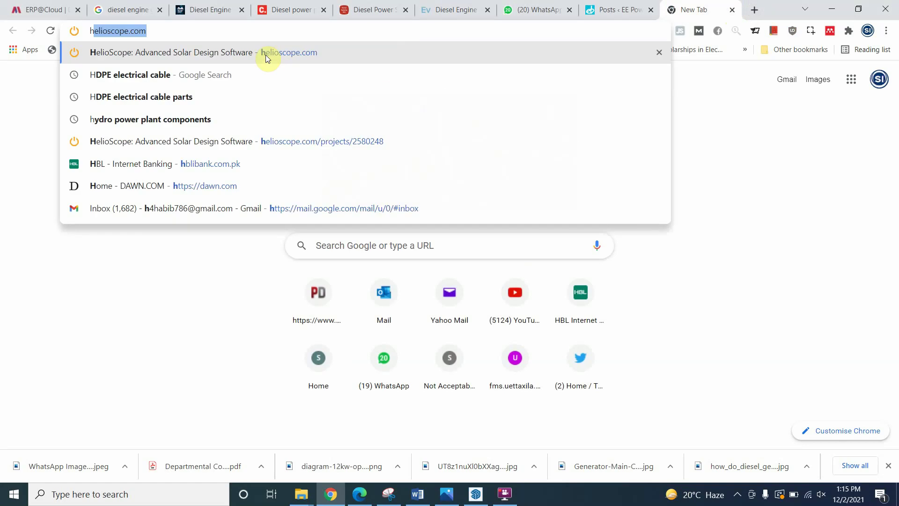
pyautogui.write('eli')
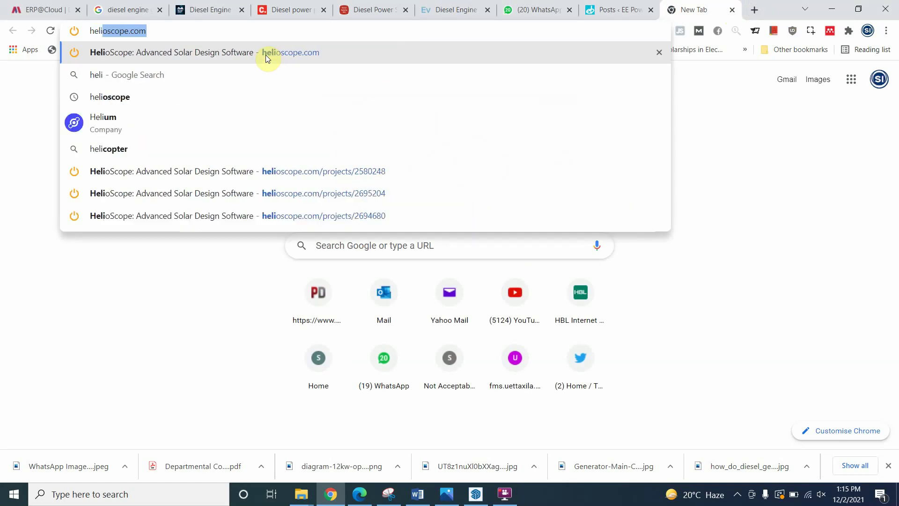
pyautogui.press('Return')
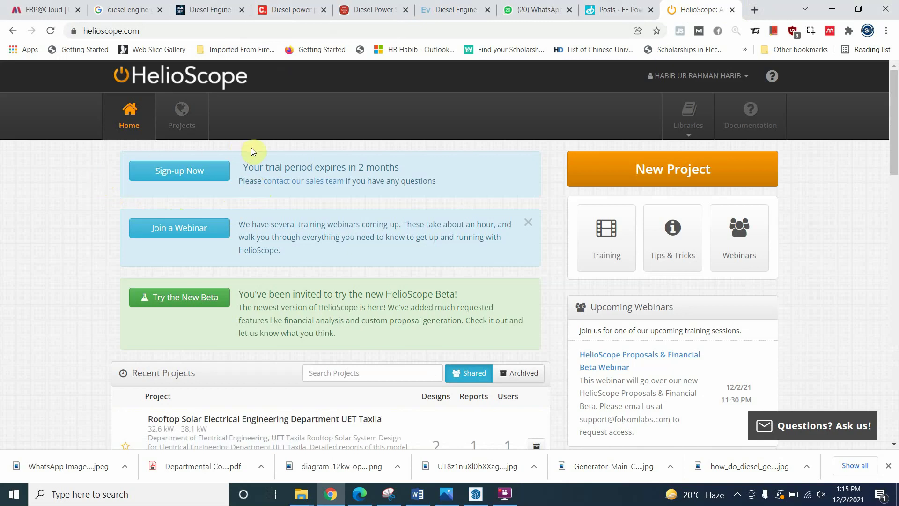
# Glance at the projects list, return home, and highlight the trial-period expiry notice
pyautogui.click(187, 115)
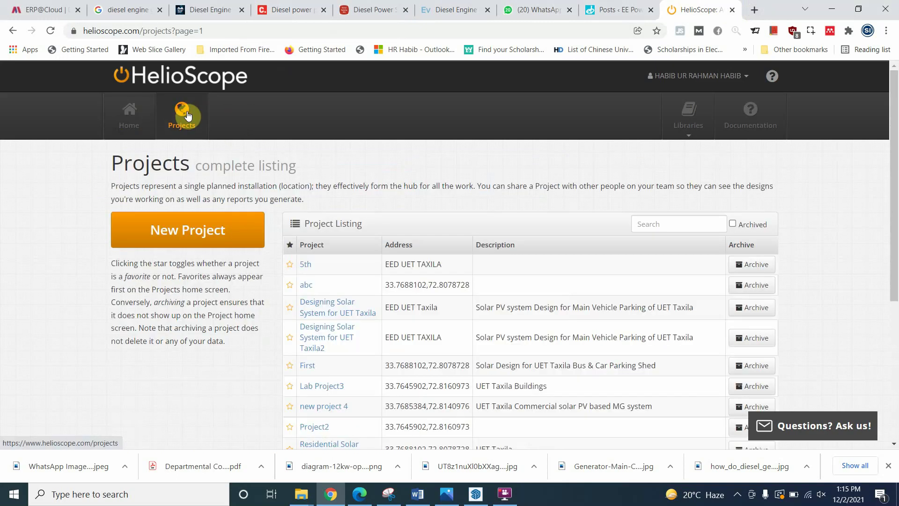
pyautogui.click(129, 116)
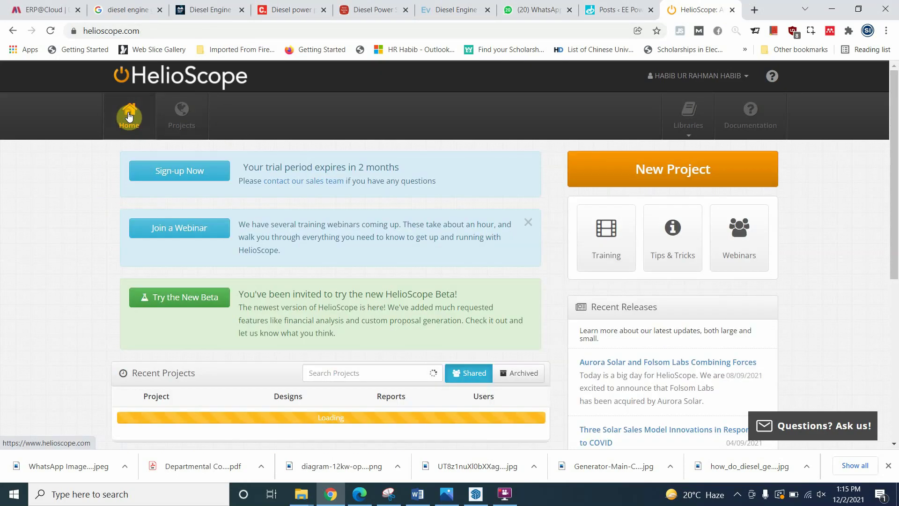
pyautogui.moveTo(385, 167); pyautogui.dragTo(364, 168)
pyautogui.click(287, 167)
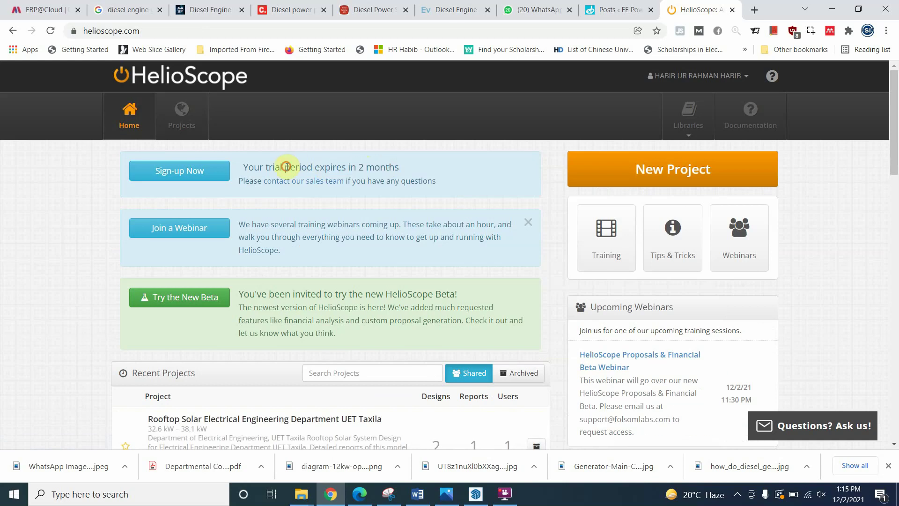
pyautogui.moveTo(259, 169)
pyautogui.mouseDown()
pyautogui.moveTo(393, 171)
pyautogui.moveTo(345, 172)
pyautogui.mouseUp()
pyautogui.click(397, 170)
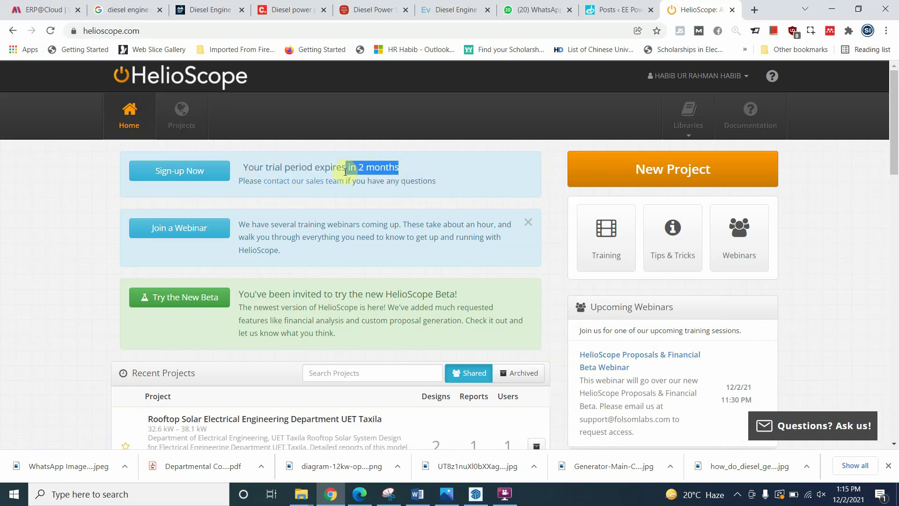
# Review the billing page: trial ending February 4, 2022 and the $95.00 monthly option
pyautogui.rightClick(372, 182)
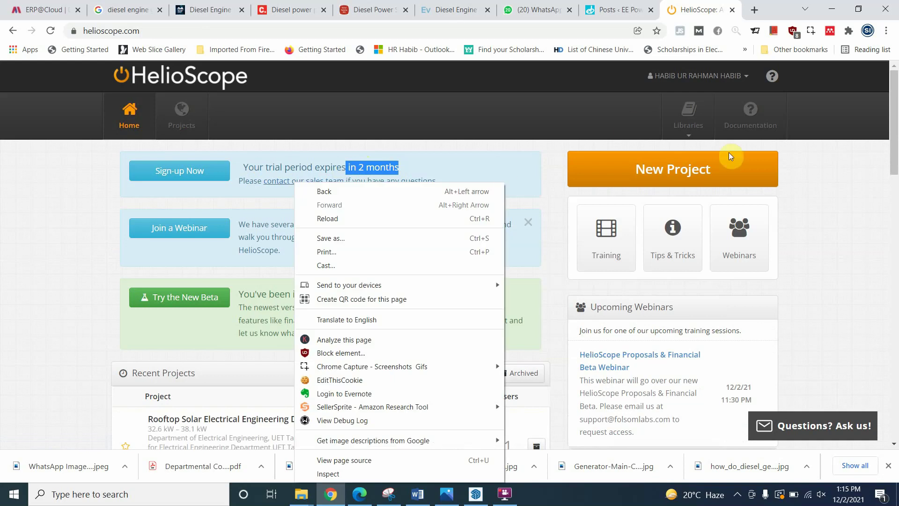
pyautogui.scroll(-7, 848, 246)
pyautogui.scroll(7, 846, 243)
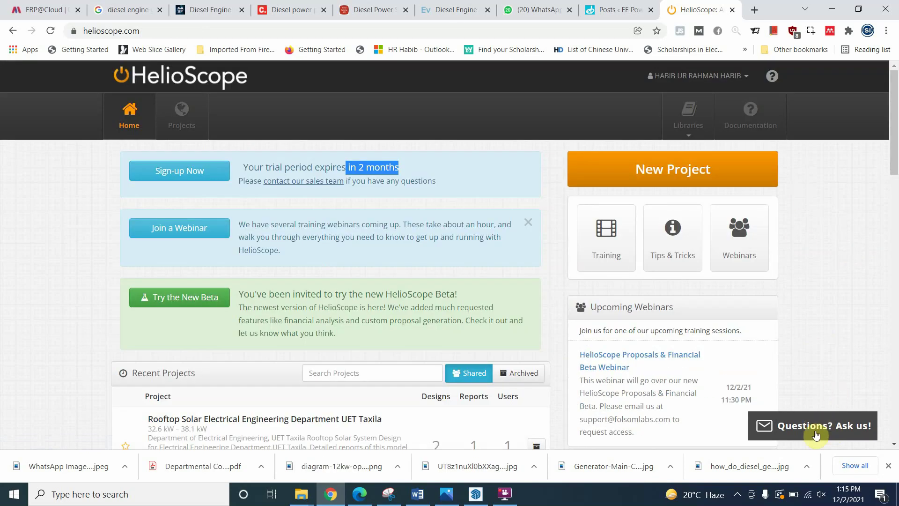
pyautogui.scroll(-3, 80, 305)
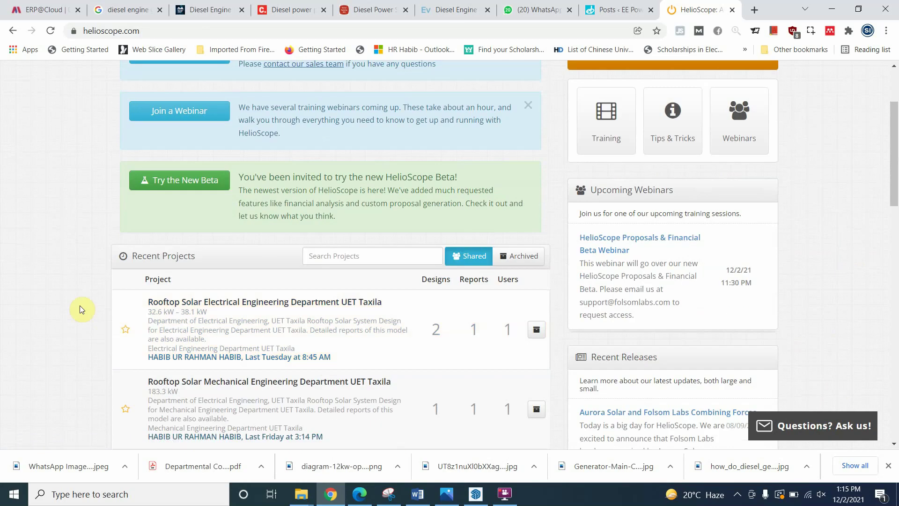
pyautogui.scroll(3, 225, 325)
pyautogui.scroll(-1, 276, 358)
pyautogui.scroll(-1, 276, 358)
pyautogui.scroll(2, 254, 310)
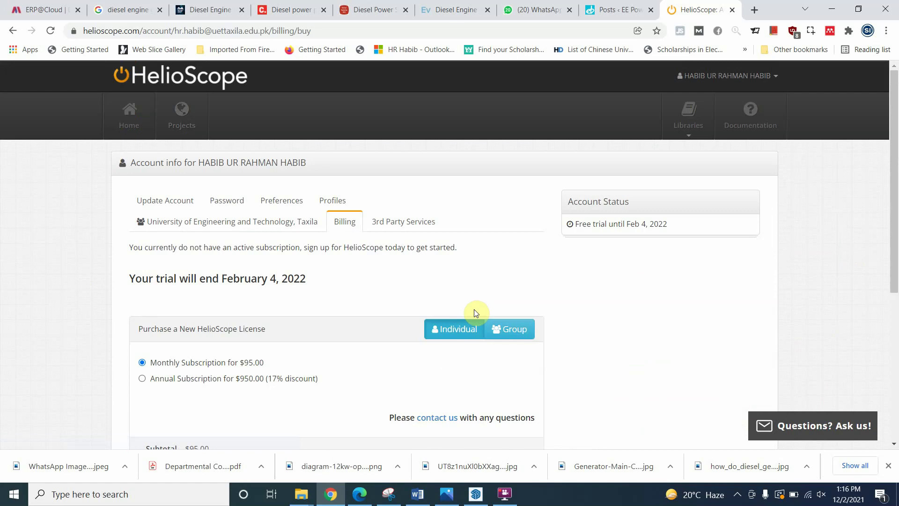
# Generate a pending $95.00 monthly-license invoice and go back to the Home dashboard
pyautogui.scroll(-3, 416, 353)
pyautogui.scroll(-1, 416, 353)
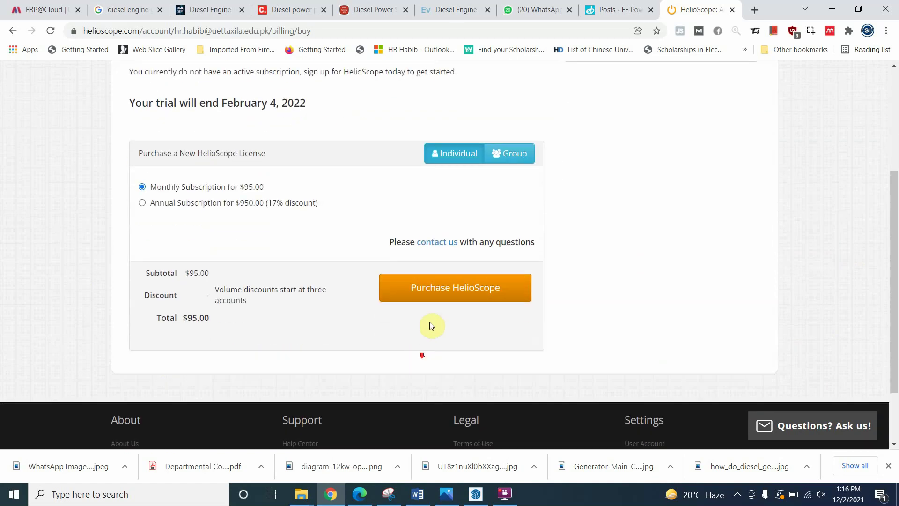
pyautogui.click(439, 297)
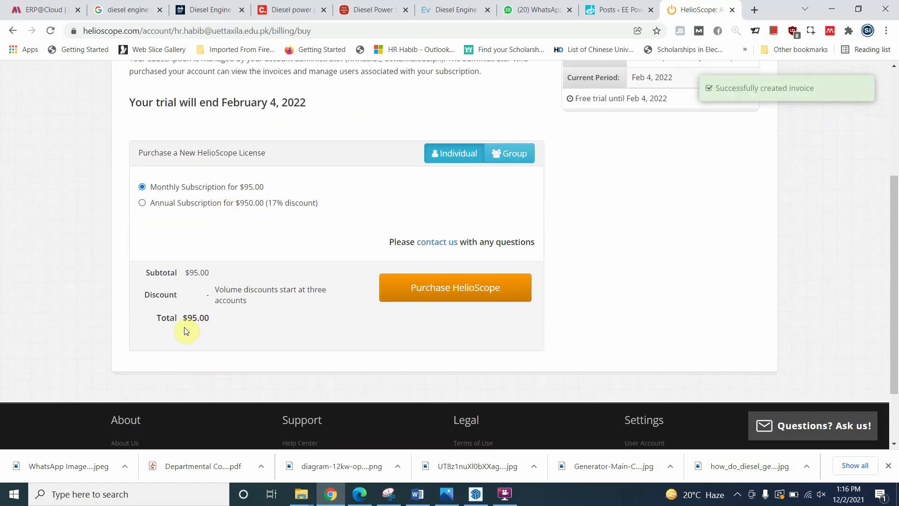
pyautogui.scroll(-1, 319, 312)
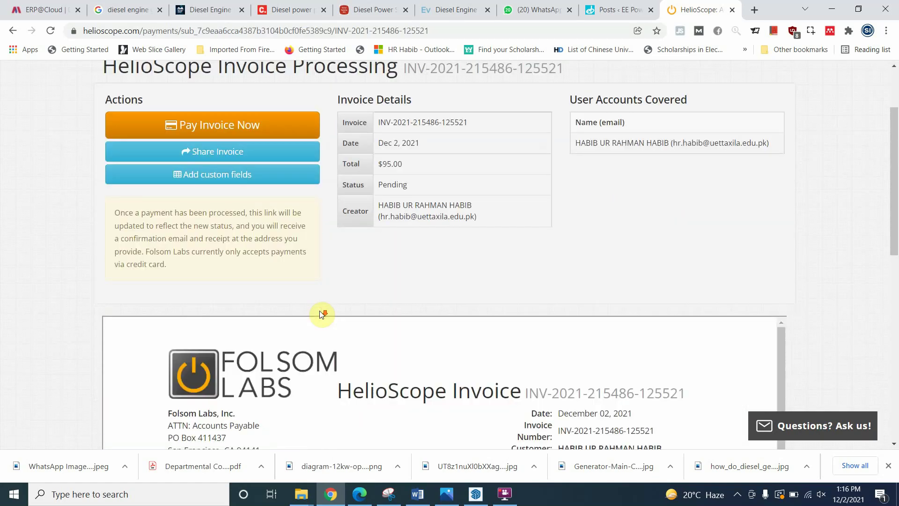
pyautogui.scroll(-4, 321, 313)
pyautogui.click(123, 112)
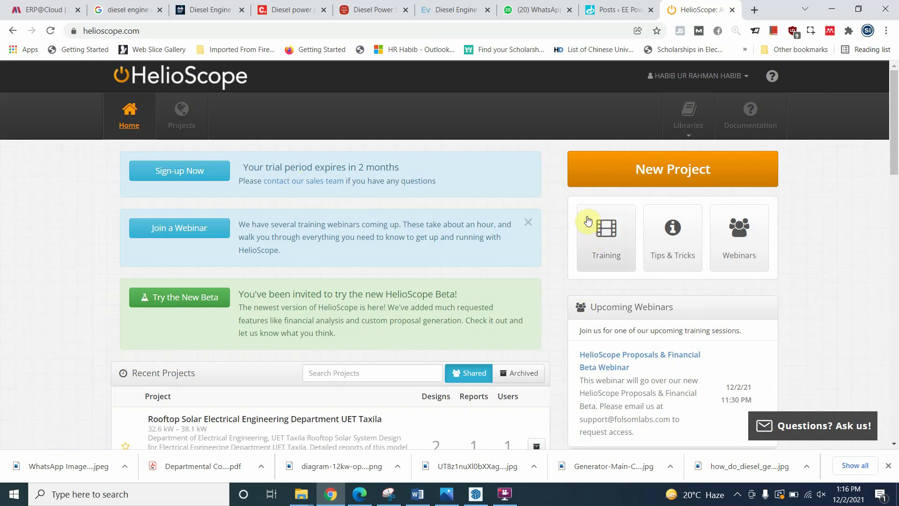
# Open the full Projects listing showing 5th, abc and Designing Solar System for UET Taxila
pyautogui.scroll(-1, 383, 398)
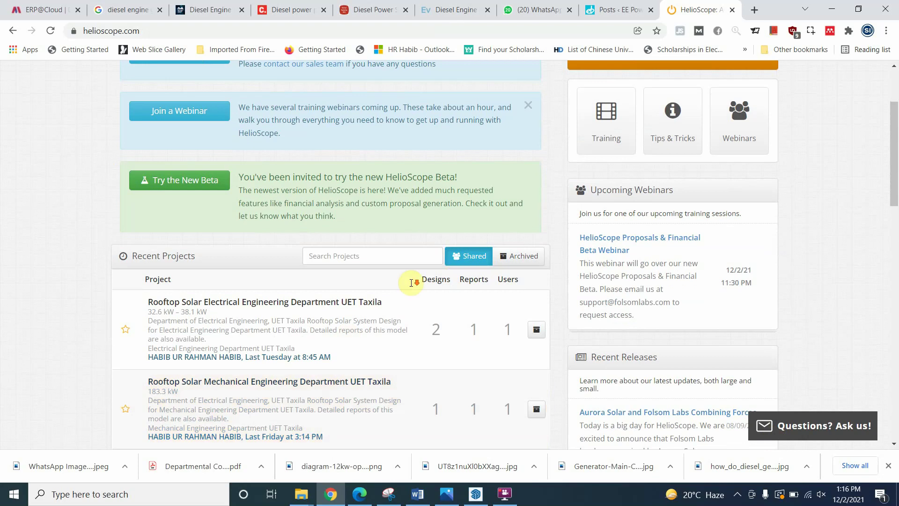
pyautogui.scroll(-3, 416, 280)
pyautogui.scroll(4, 416, 280)
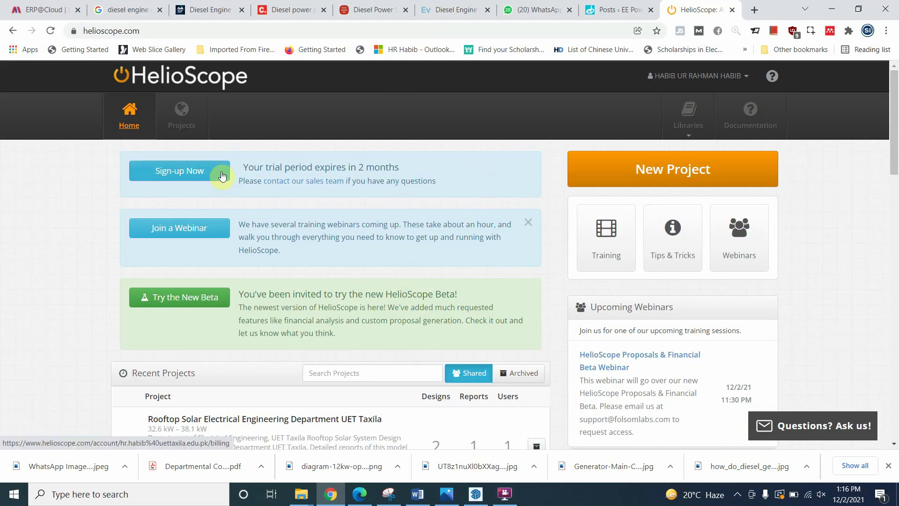
pyautogui.click(194, 122)
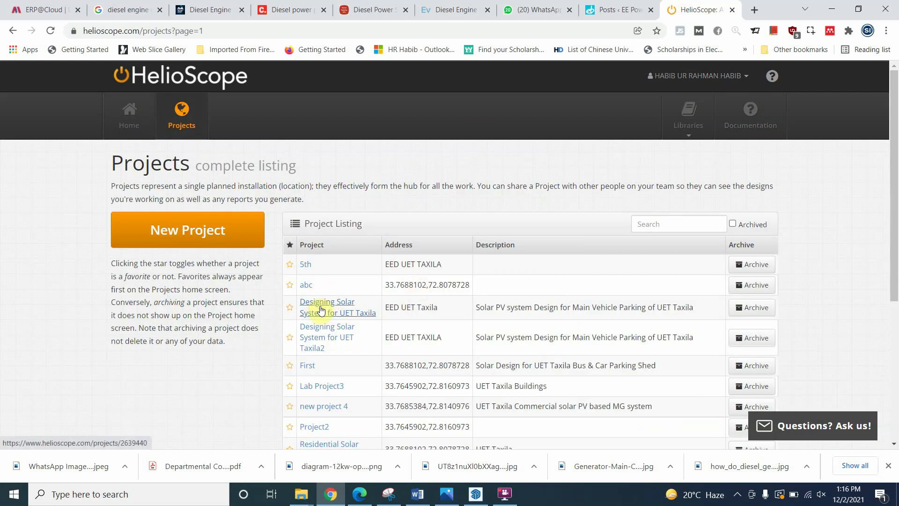
# Open Designing Solar System for UET Taxila, check its Reports, and return to Design 1
pyautogui.click(321, 310)
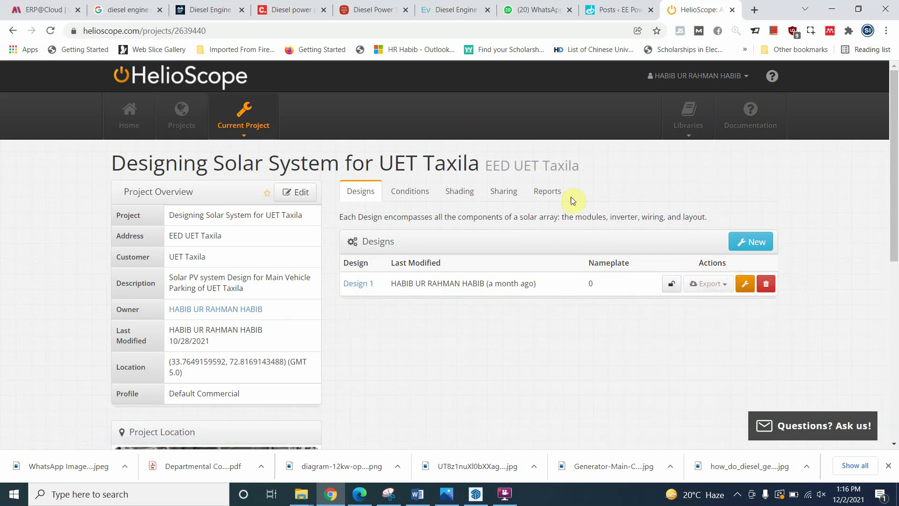
pyautogui.click(546, 197)
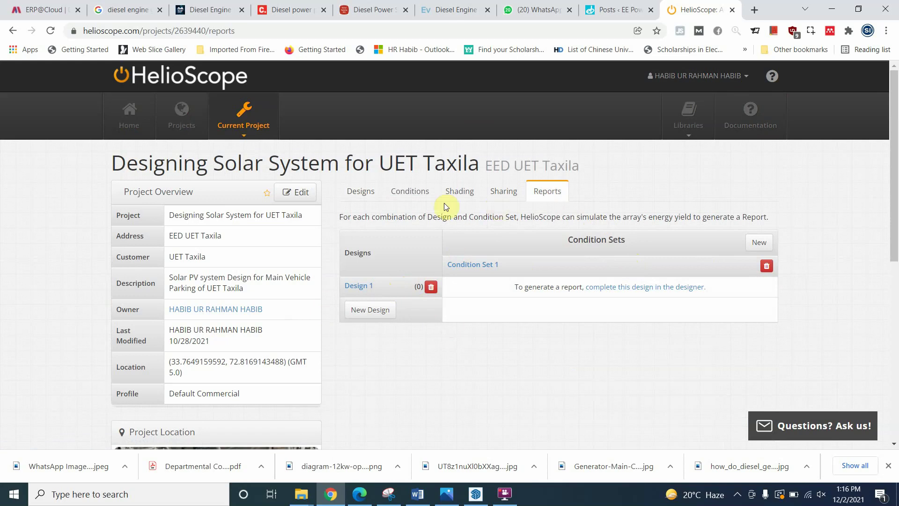
pyautogui.click(359, 201)
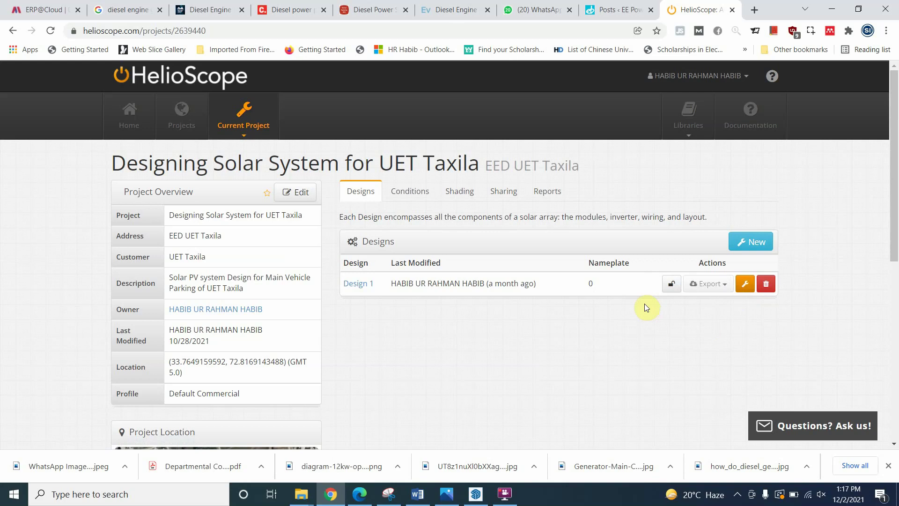
pyautogui.scroll(-2, 412, 351)
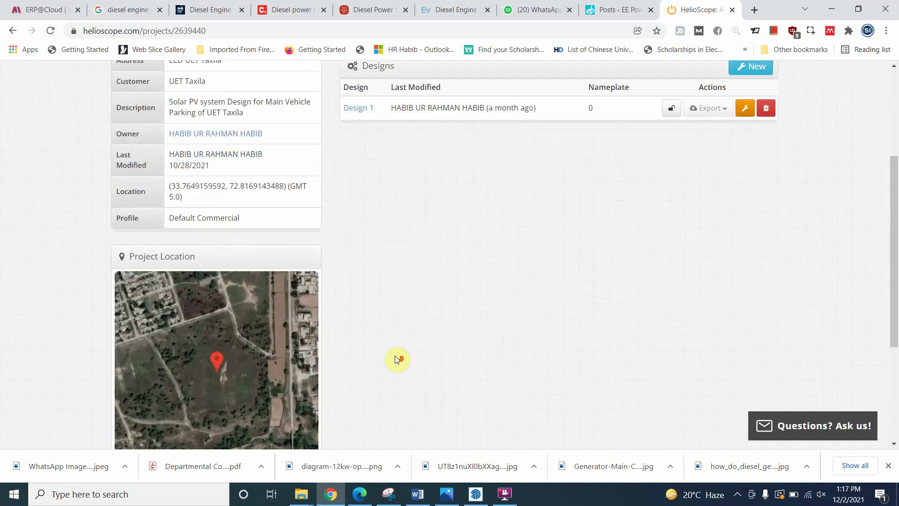
pyautogui.scroll(2, 393, 349)
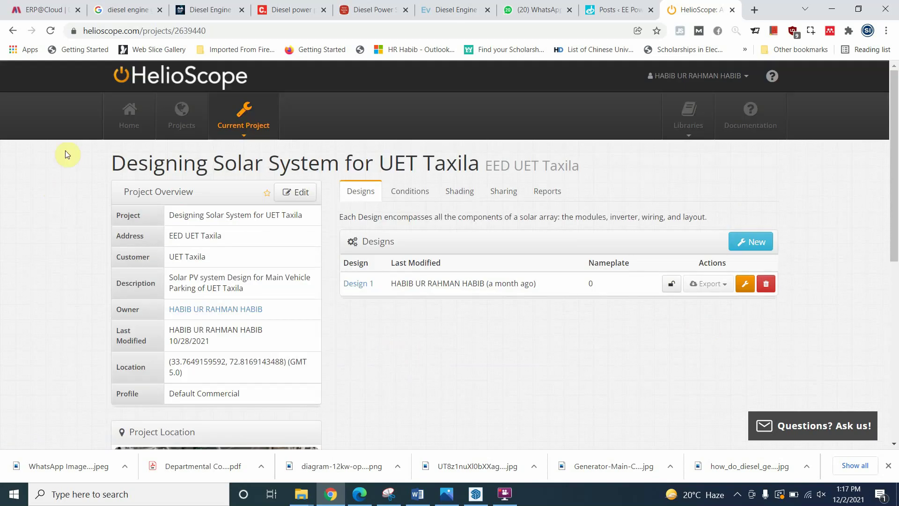
# Archive Designing Solar System for UET Taxila2 and open the Rooftop Solar Ayesha Hall UET Taxila project
pyautogui.click(183, 117)
pyautogui.scroll(-1, 393, 311)
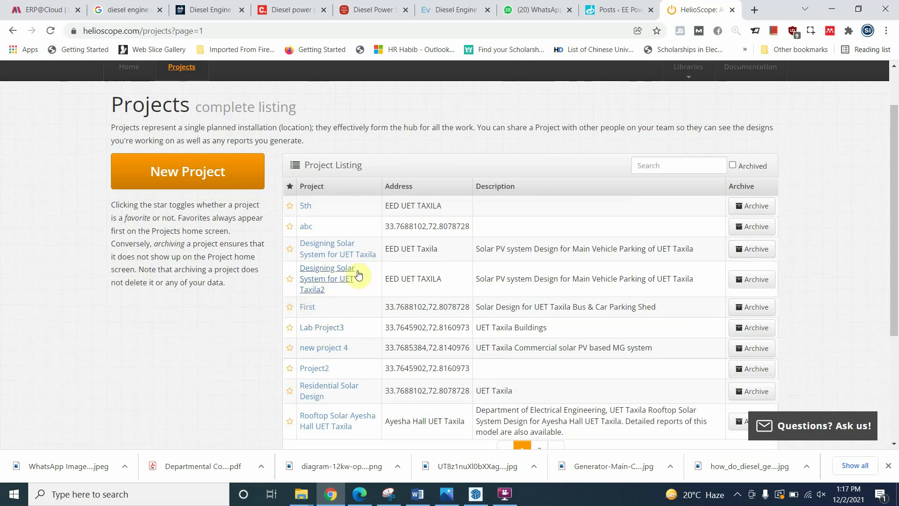
pyautogui.click(740, 280)
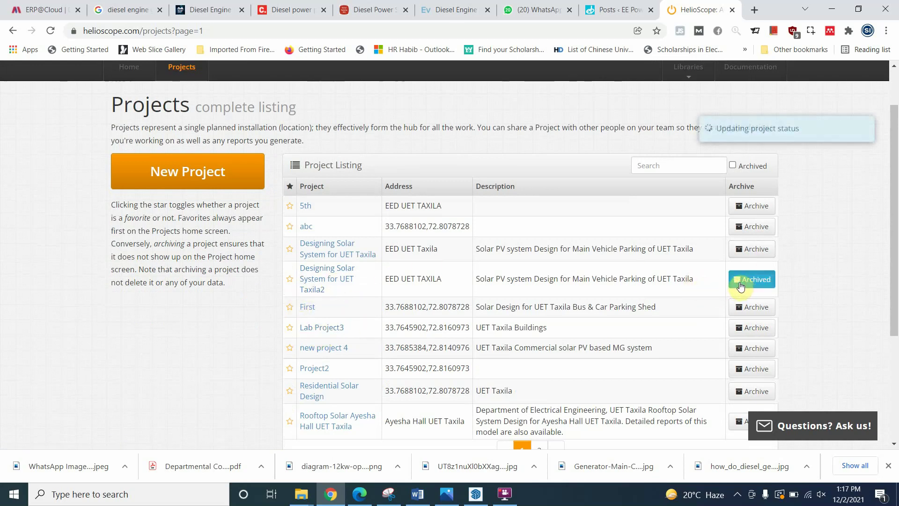
pyautogui.moveTo(677, 279); pyautogui.dragTo(595, 279)
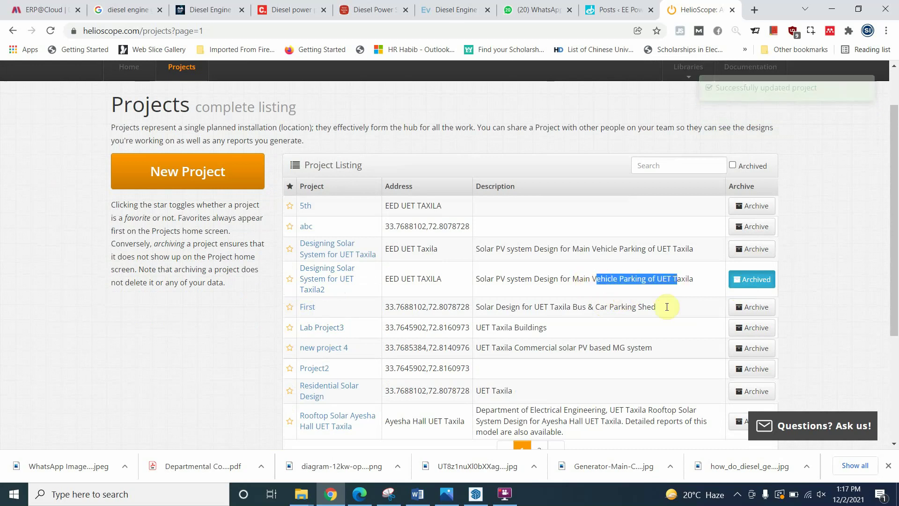
pyautogui.scroll(-1, 545, 337)
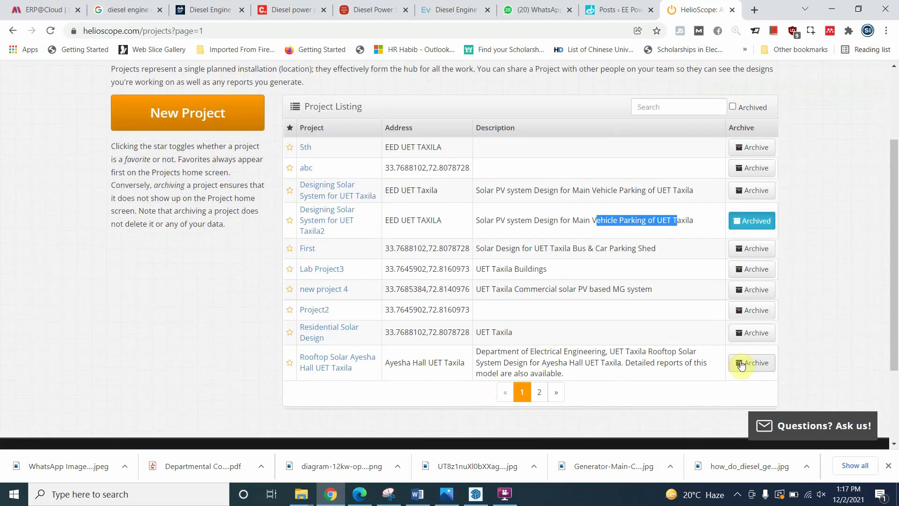
pyautogui.click(342, 357)
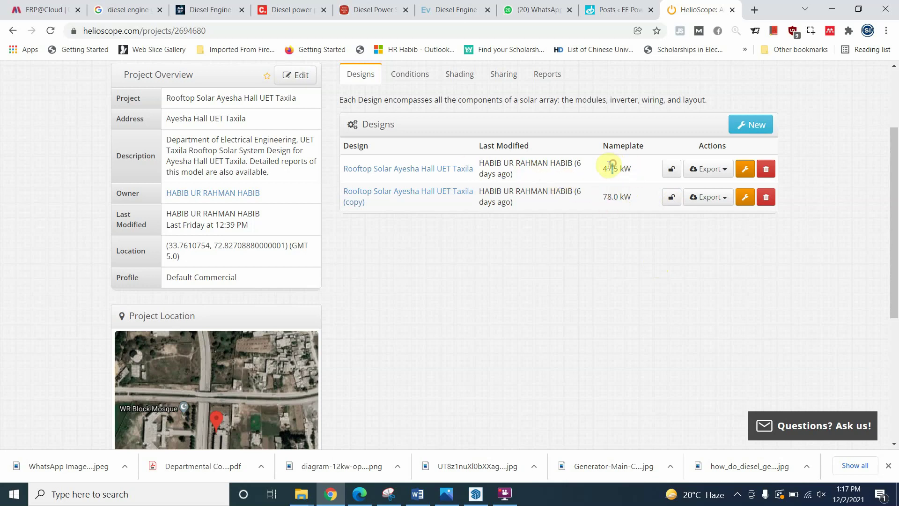
# Open the first design (146 modules, 47.5 kWp) in the designer, review it, then save and exit
pyautogui.doubleClick(609, 167)
pyautogui.click(632, 168)
pyautogui.click(746, 171)
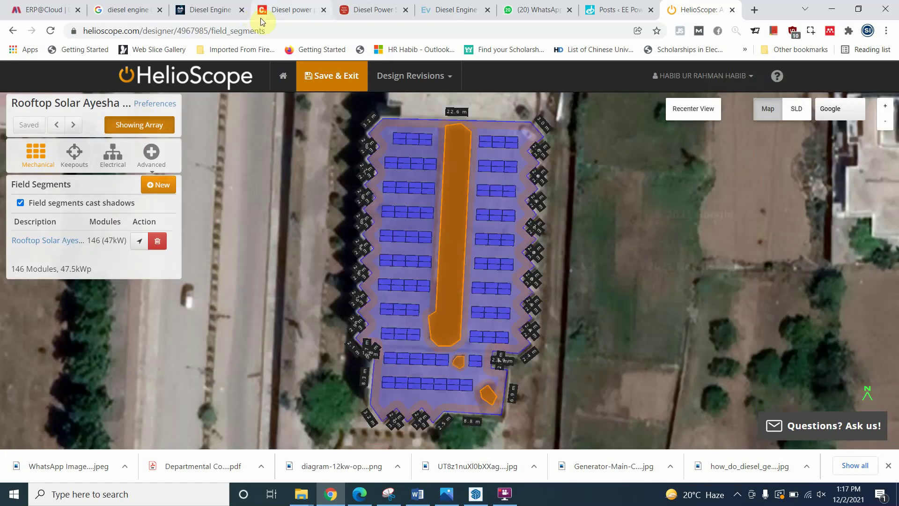
pyautogui.click(323, 75)
# Check the reports showing 78.6% performance ratio, then return to the designs list
pyautogui.click(547, 191)
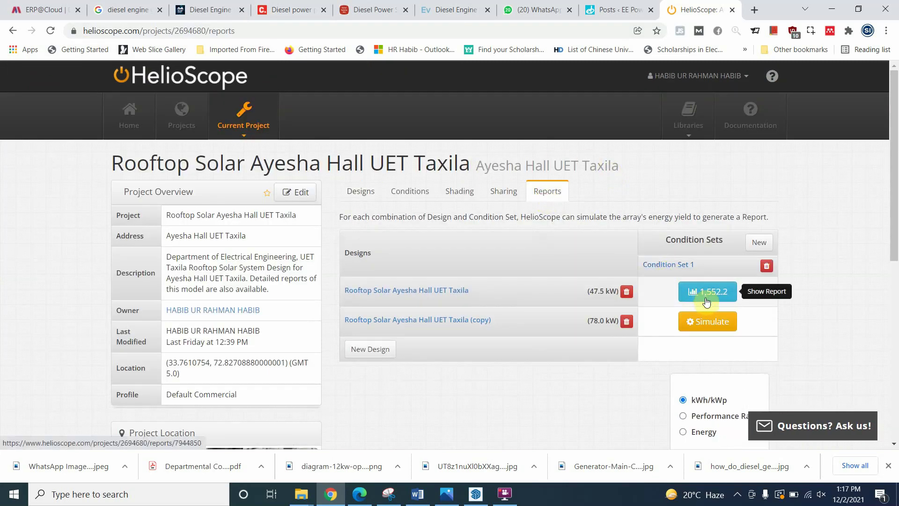
pyautogui.scroll(-1, 693, 363)
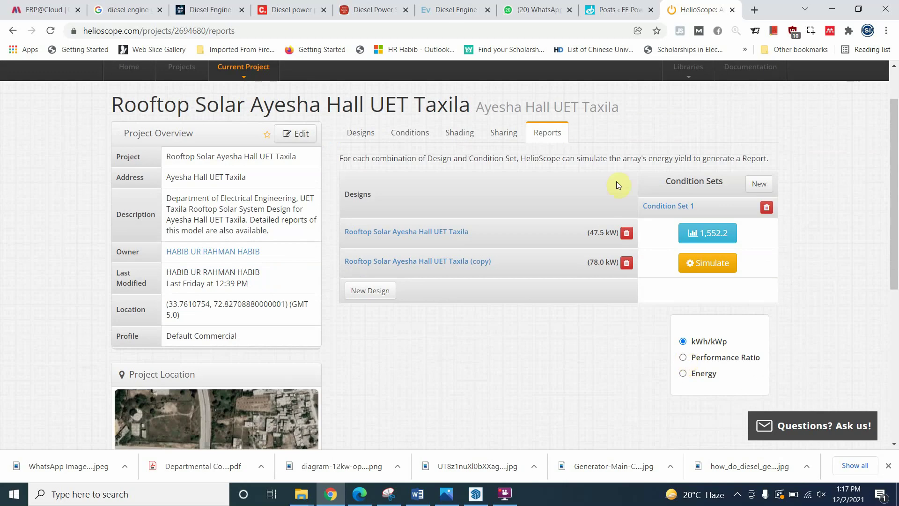
pyautogui.click(683, 357)
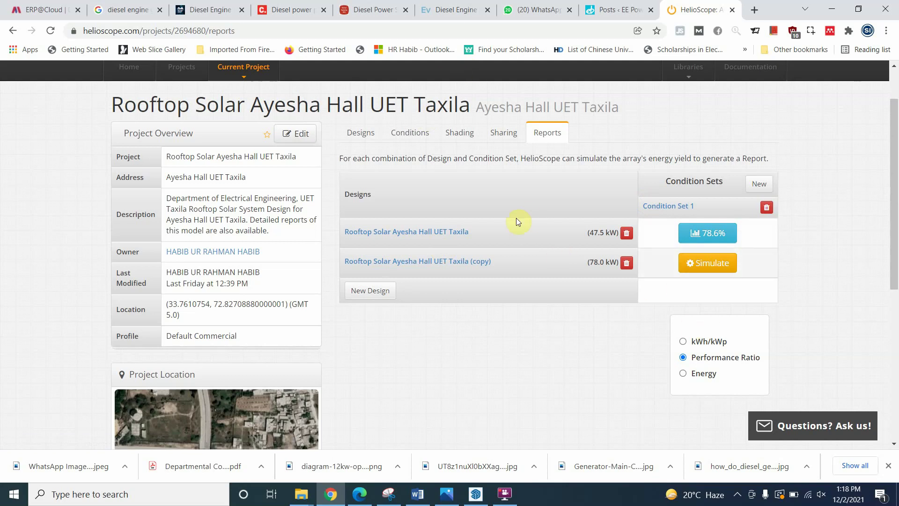
pyautogui.click(395, 232)
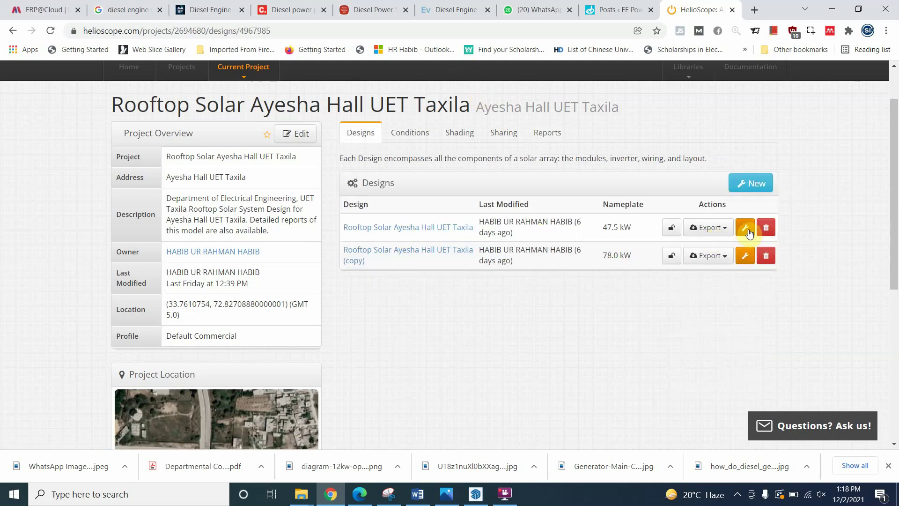
# Open and close the 47.5 kW design's summary twice, then open that design for editing
pyautogui.click(748, 231)
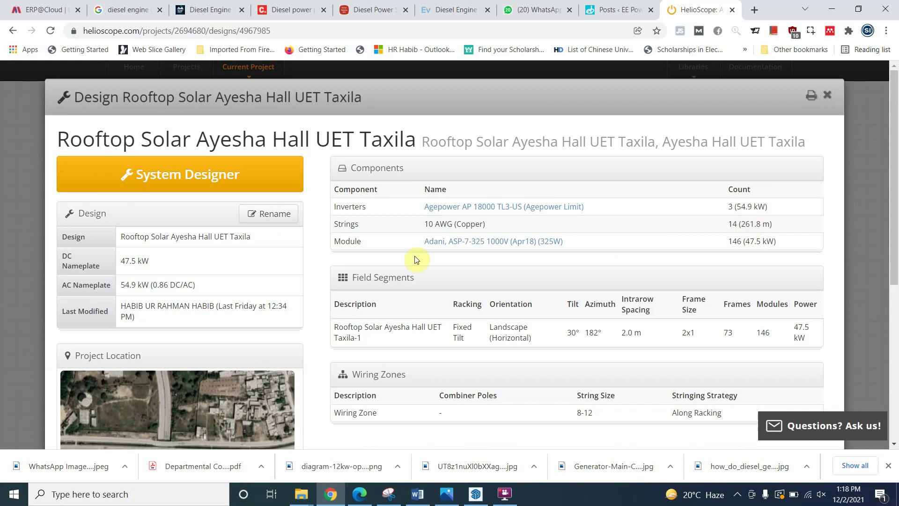
pyautogui.click(827, 95)
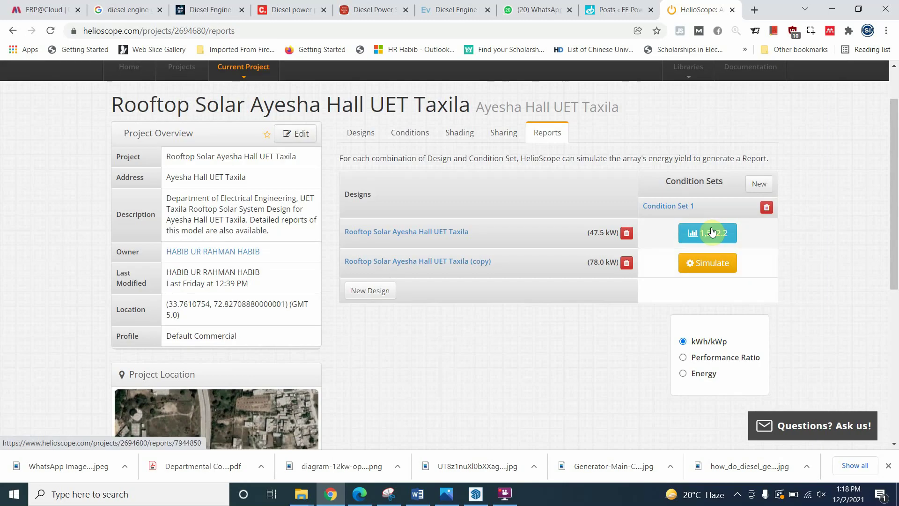
pyautogui.click(443, 231)
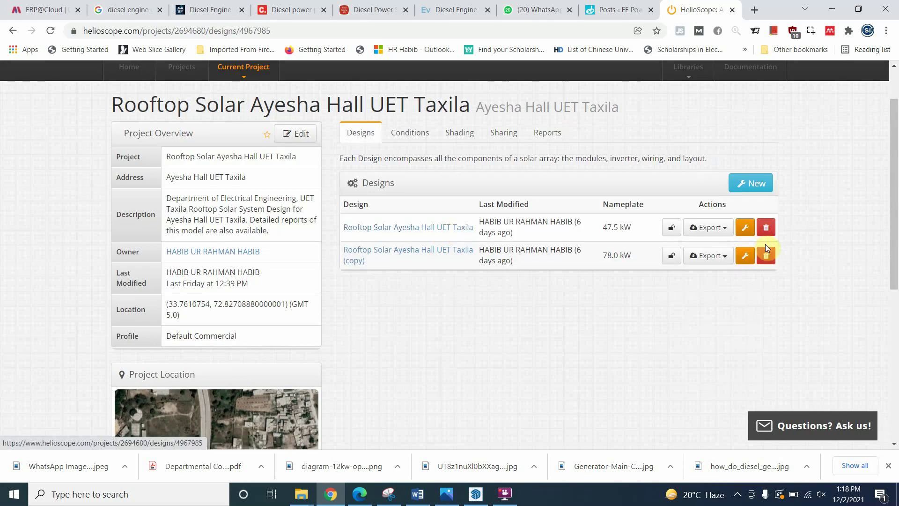
pyautogui.click(746, 227)
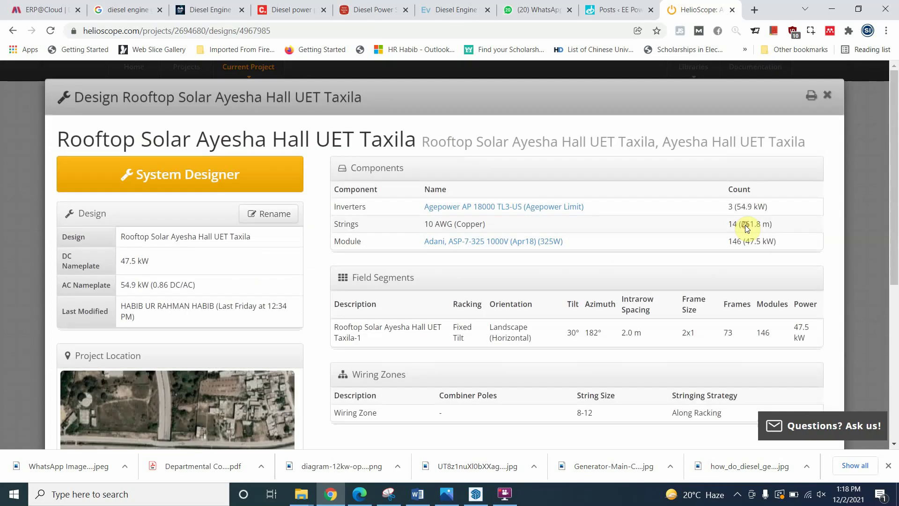
pyautogui.click(827, 96)
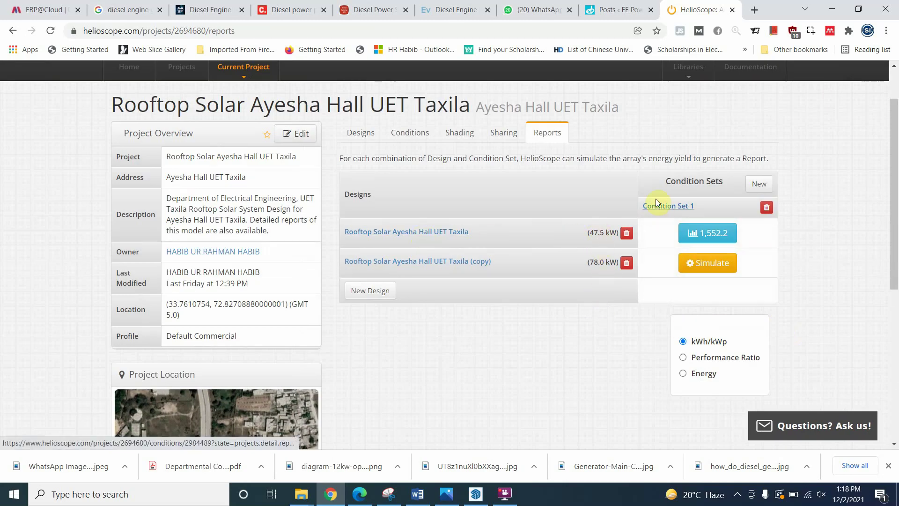
pyautogui.click(366, 141)
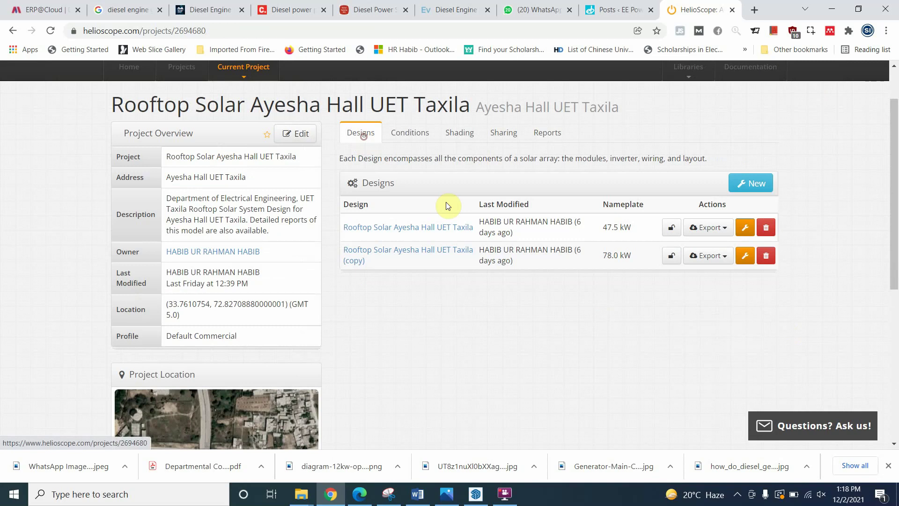
pyautogui.click(743, 229)
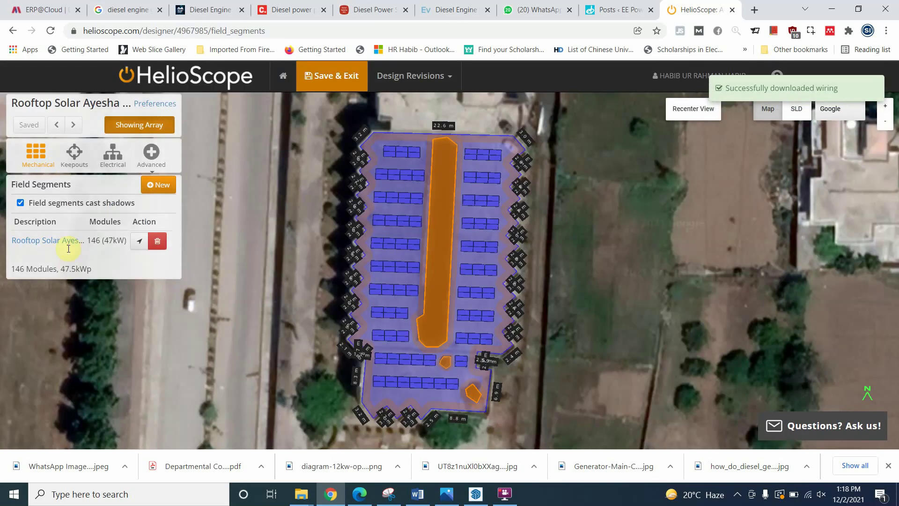
# Open the rooftop field segment and review its 182° azimuth, leaving it unchanged
pyautogui.click(35, 241)
pyautogui.scroll(-2, 98, 286)
pyautogui.scroll(3, 75, 236)
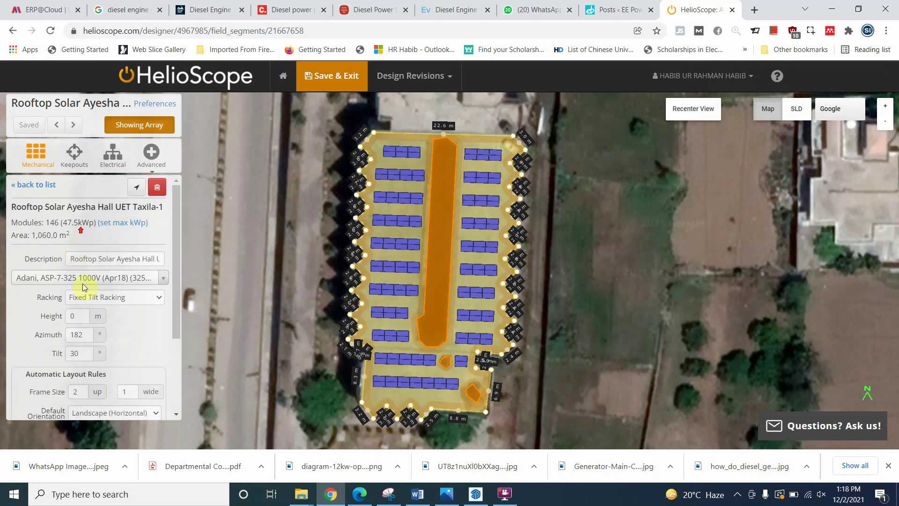
pyautogui.doubleClick(82, 336)
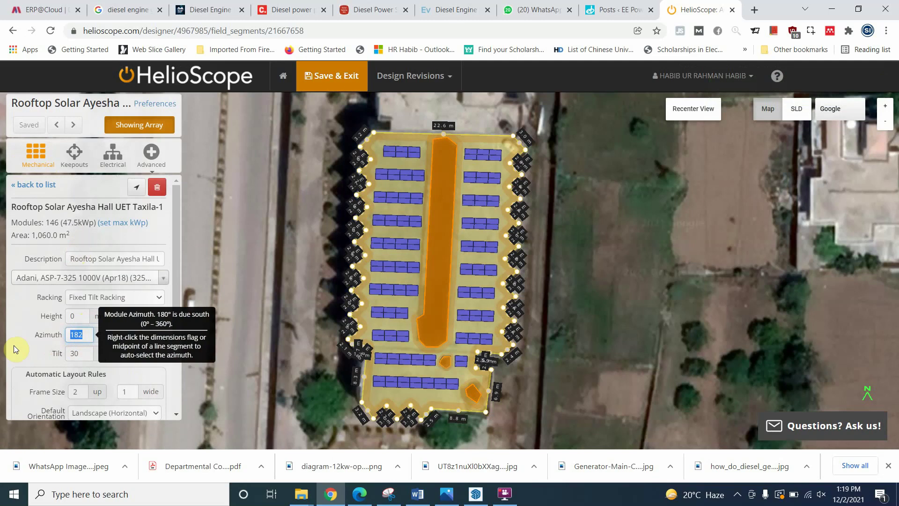
pyautogui.click(88, 337)
# Keep landscape module orientation, review the 1.219 m setback, and show the keepouts list
pyautogui.scroll(-2, 78, 360)
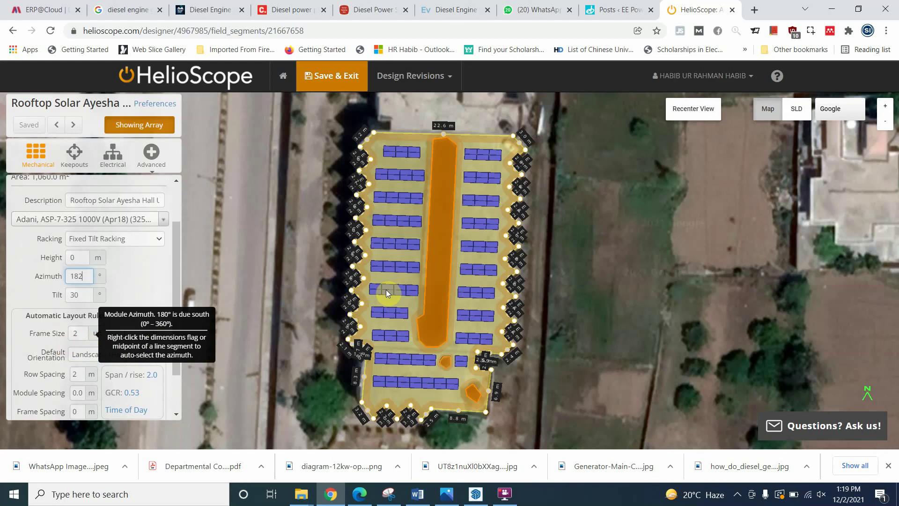
pyautogui.scroll(-2, 80, 356)
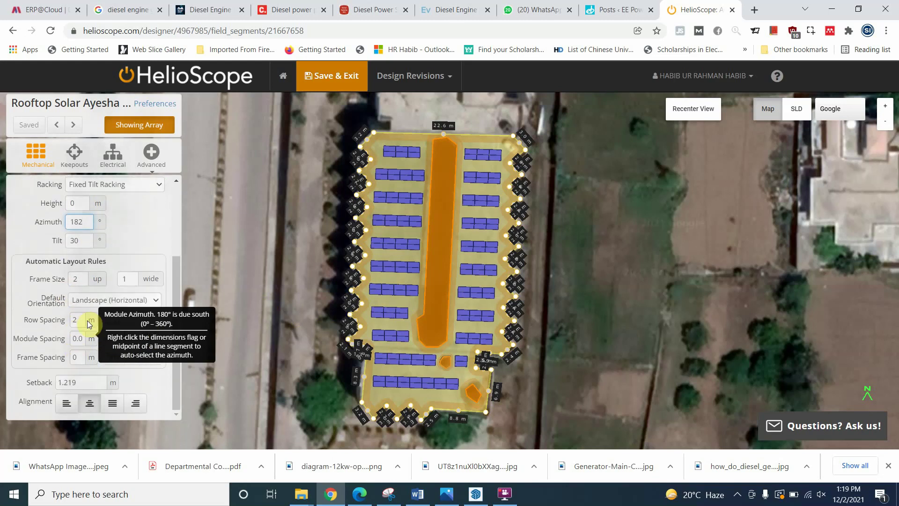
pyautogui.click(152, 302)
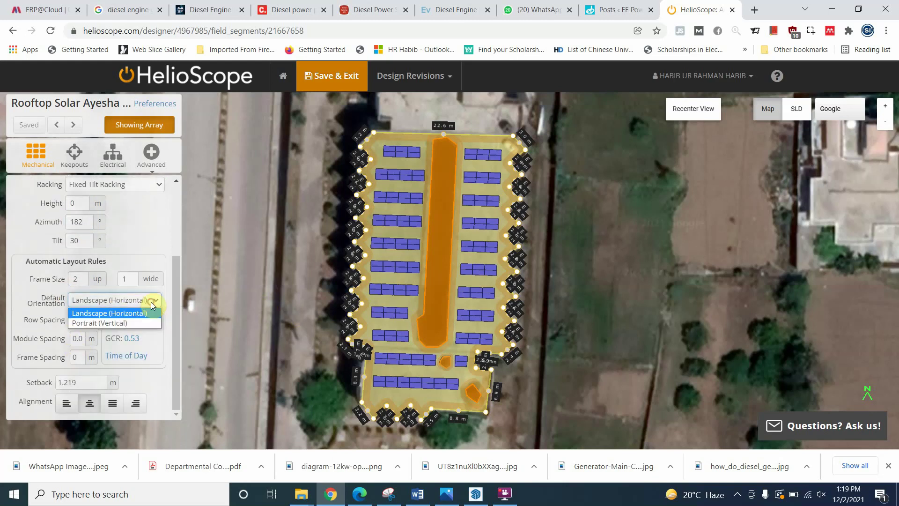
pyautogui.click(155, 247)
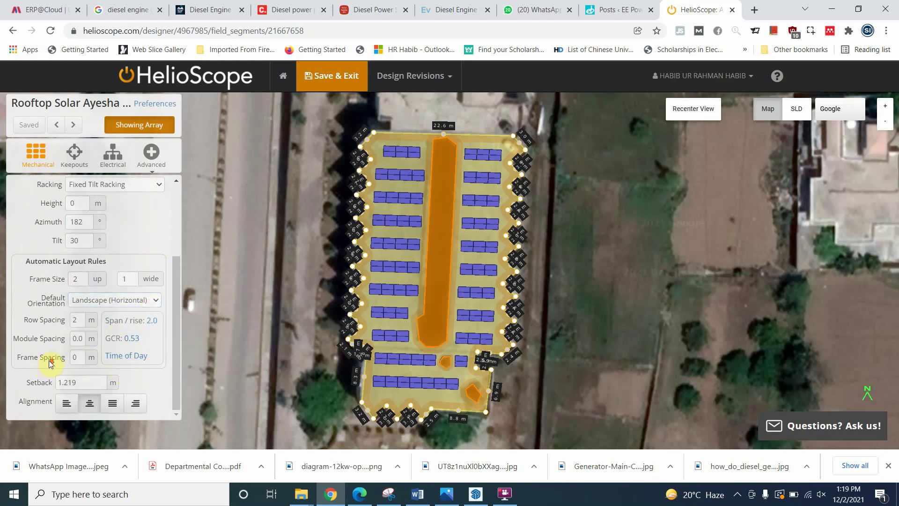
pyautogui.click(74, 383)
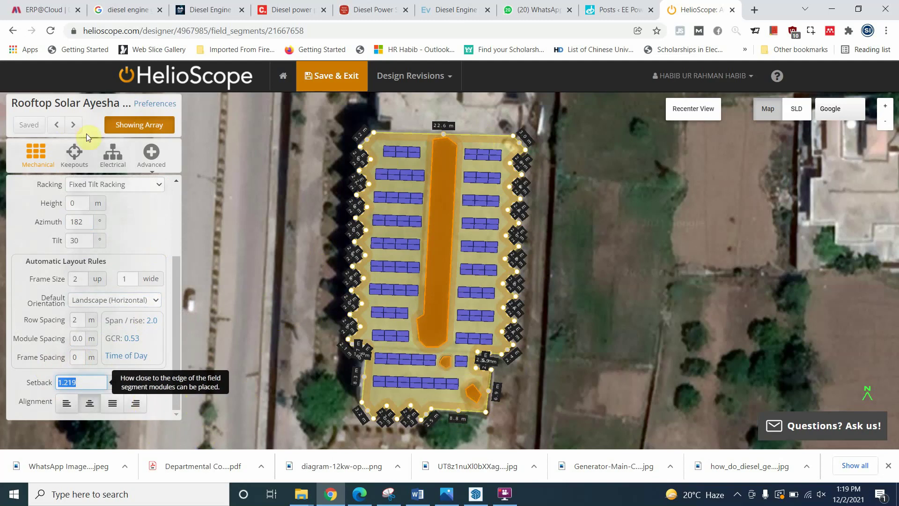
pyautogui.click(74, 152)
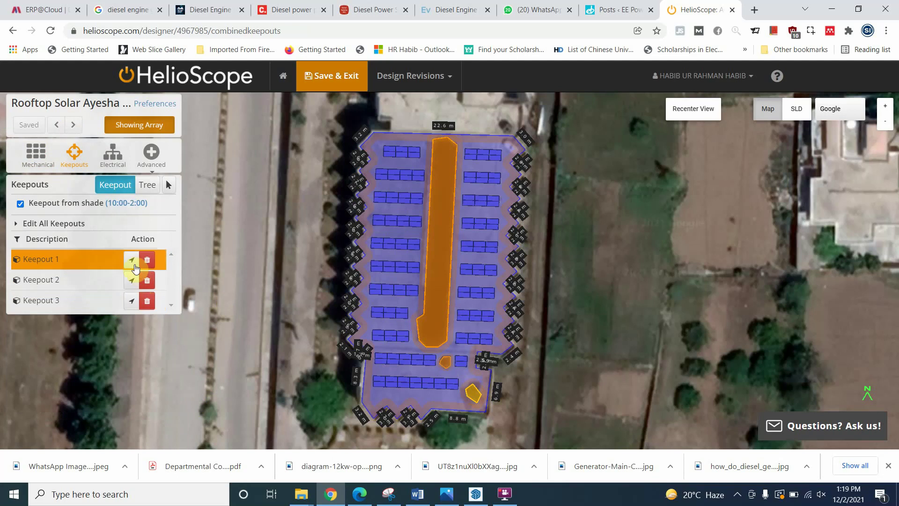
# Review the wiring zone and roof shading preview, then save and exit the designer
pyautogui.click(125, 156)
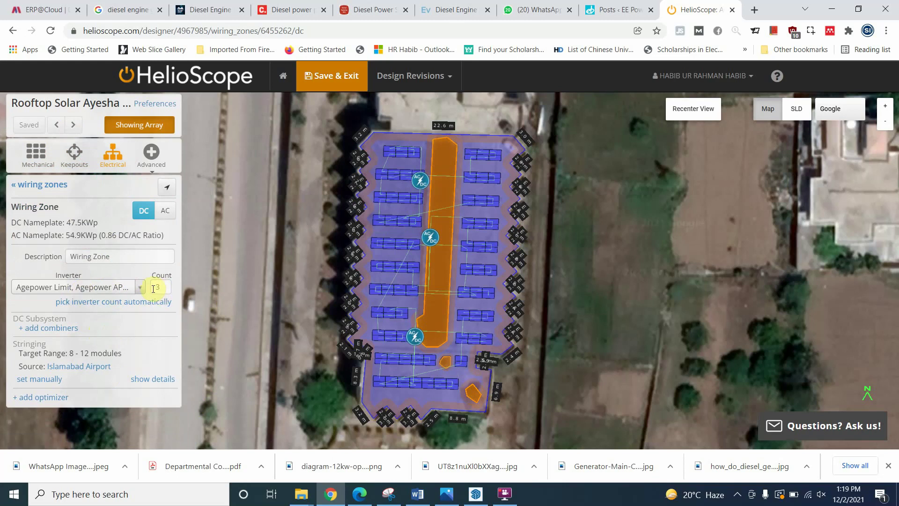
pyautogui.click(156, 156)
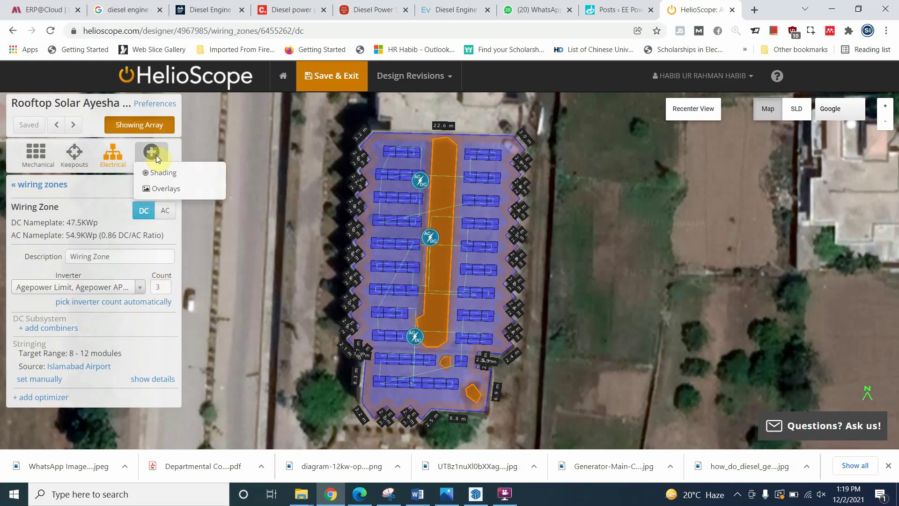
pyautogui.click(163, 174)
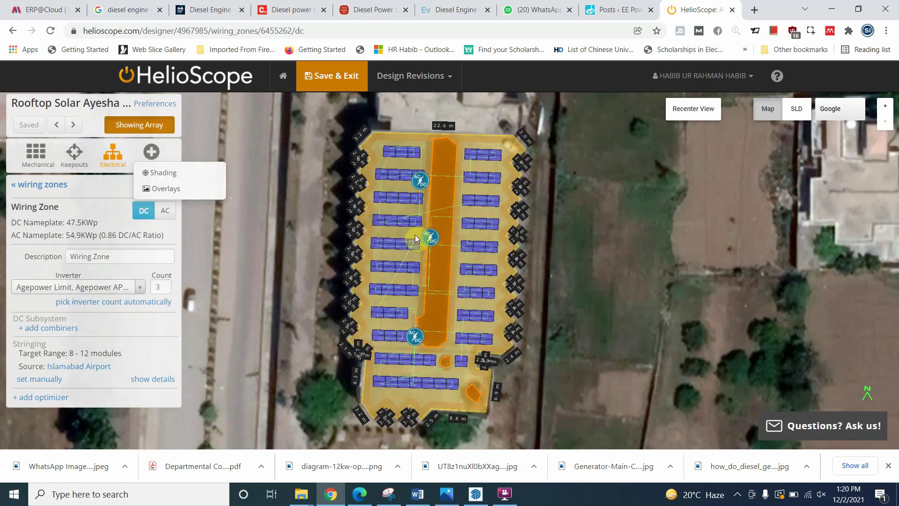
pyautogui.click(359, 91)
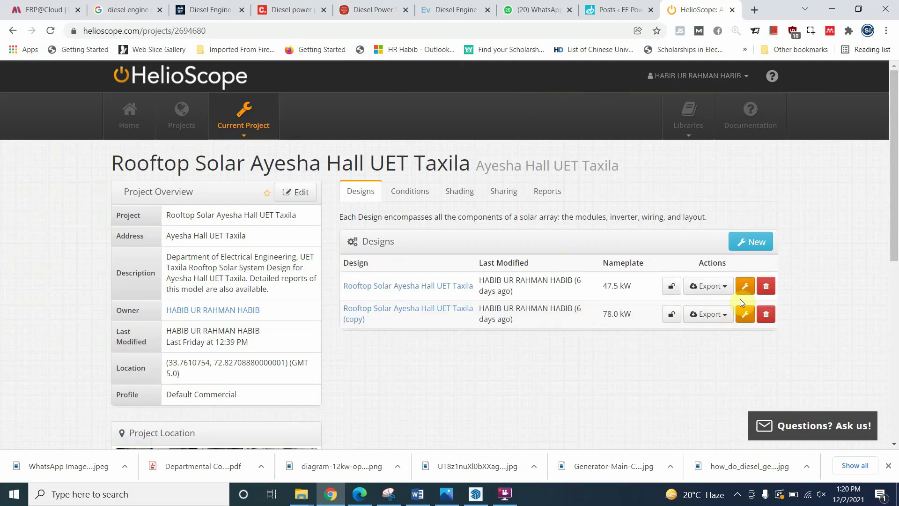
# Show Reports results as performance ratio: 78.6% for the 47.5 kW design
pyautogui.click(549, 192)
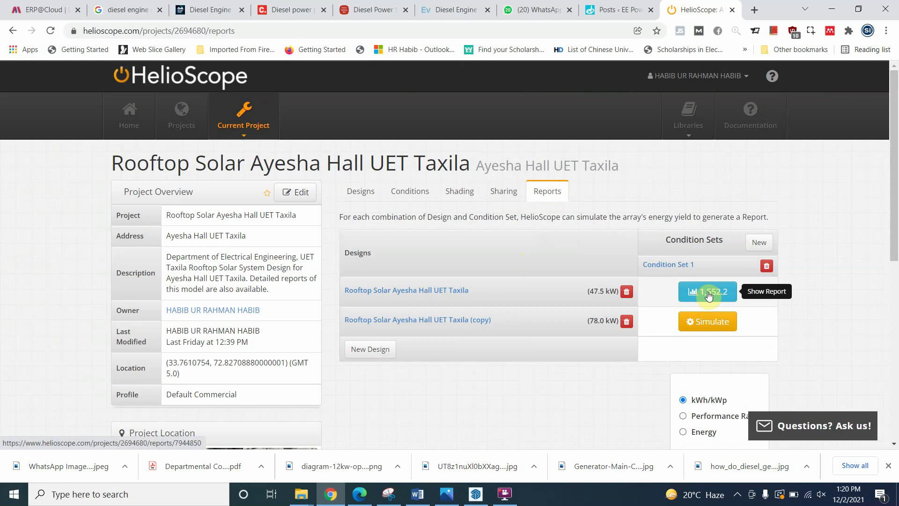
pyautogui.click(685, 416)
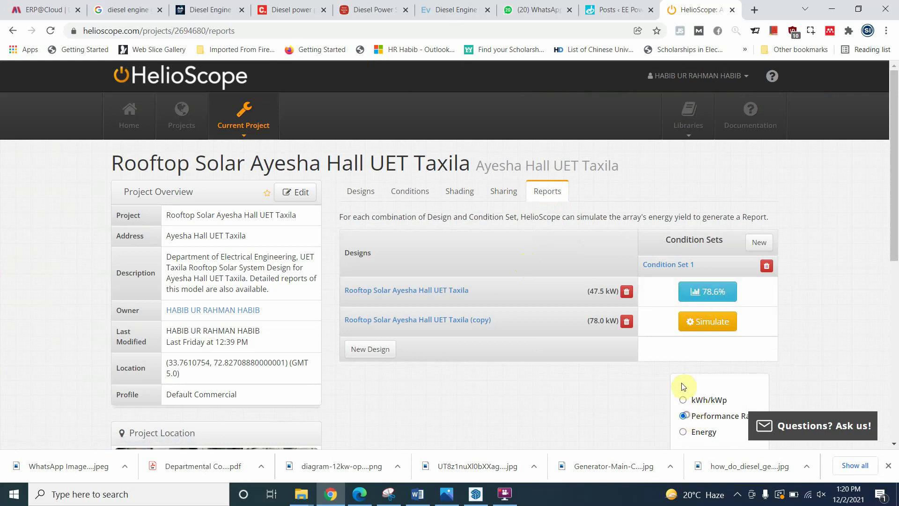